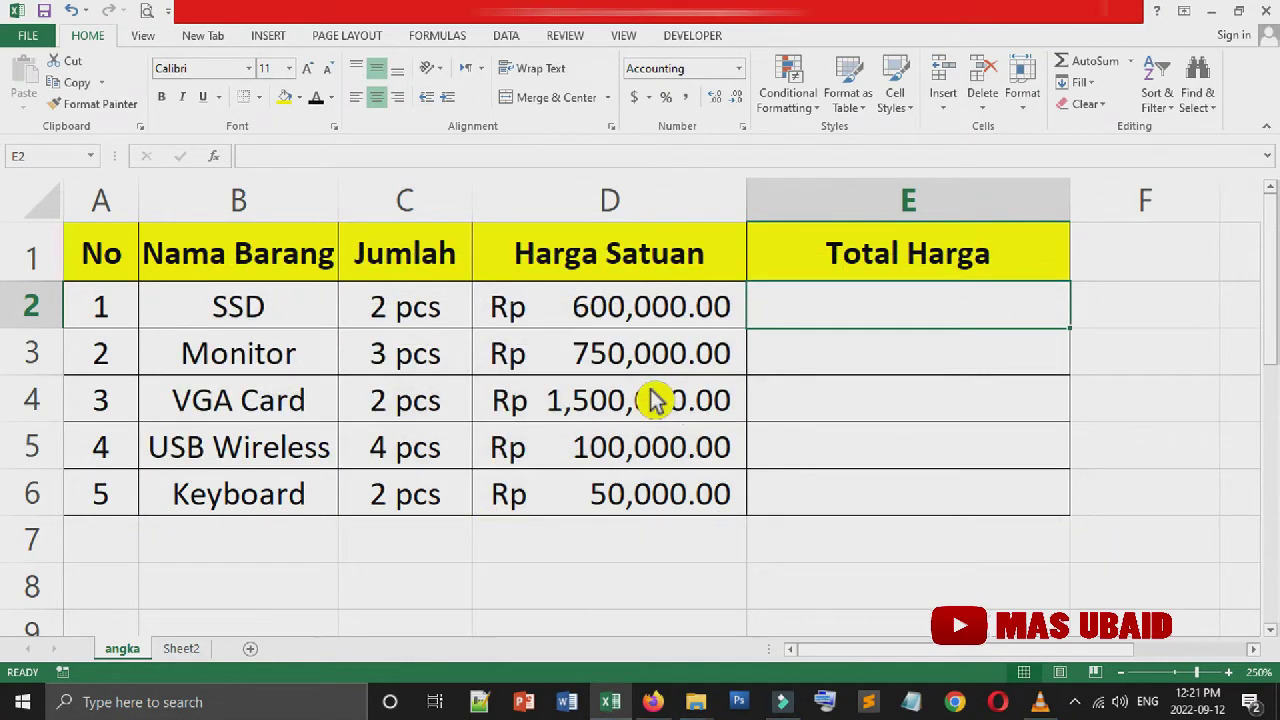
Step: Select the item range A1:E8, from the No header down to the two blank rows
scroll(650, 400, "down", 2)
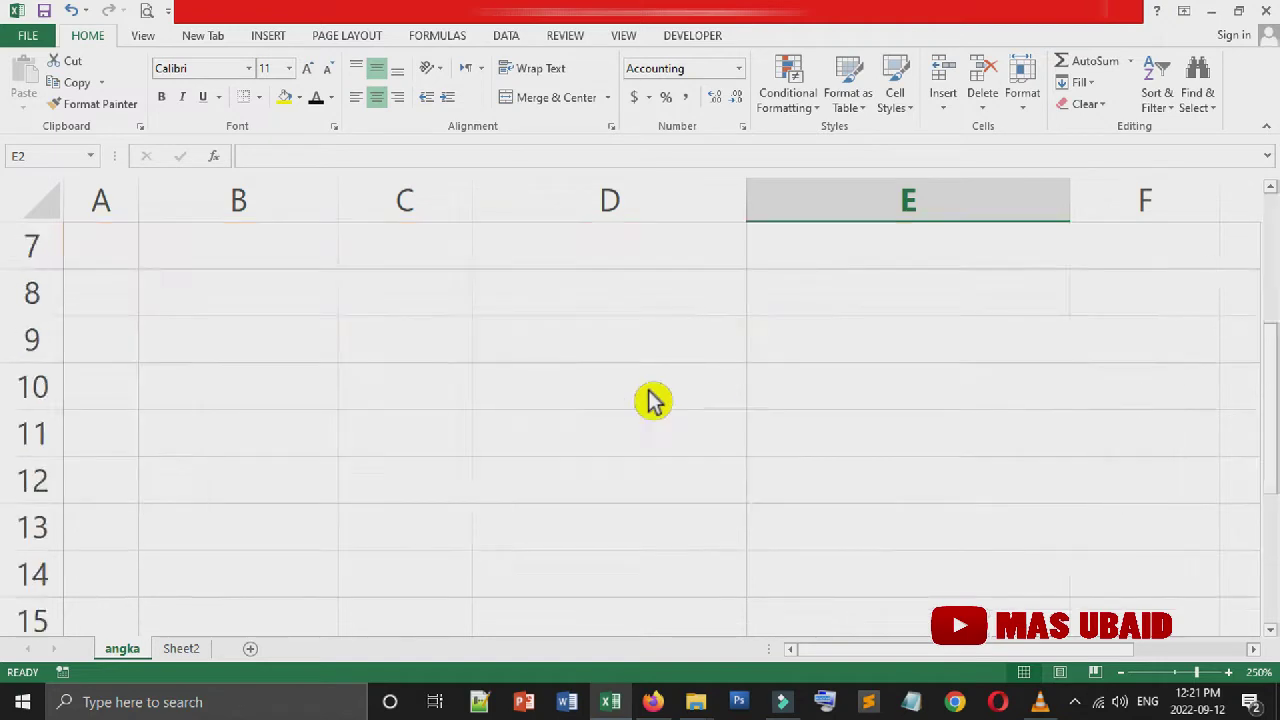
scroll(650, 400, "up", 2)
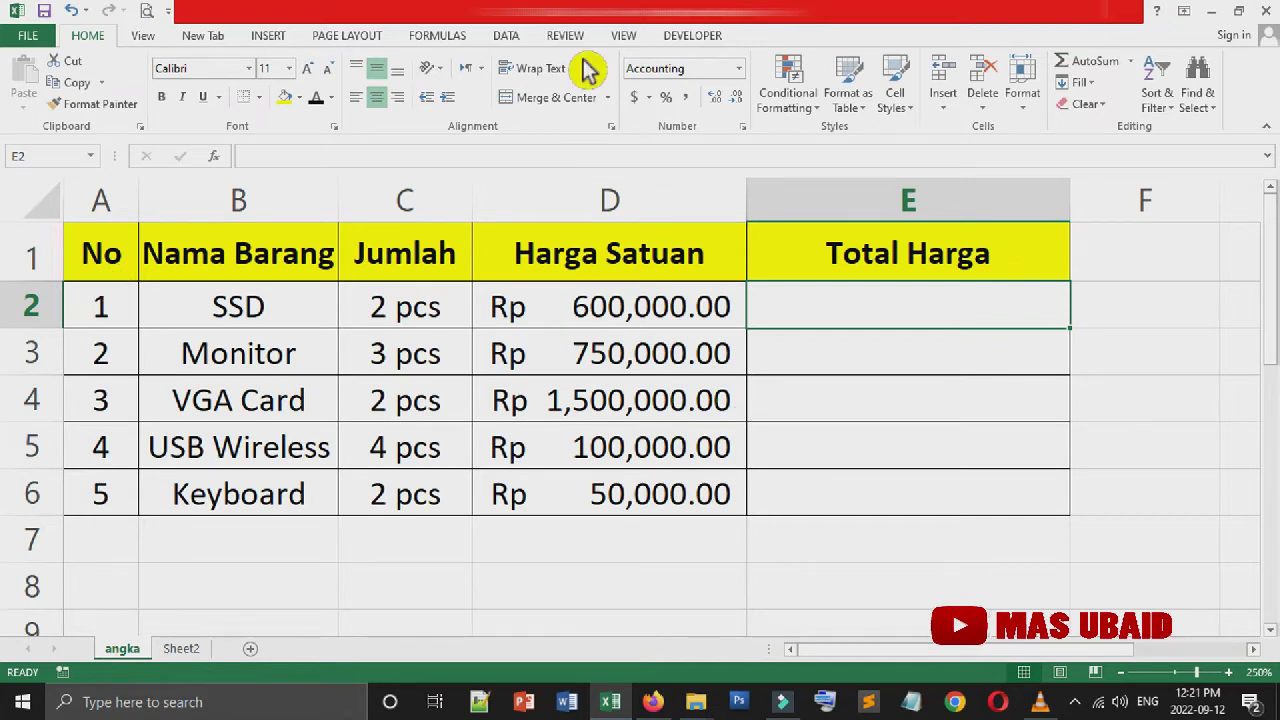
left_click(130, 278)
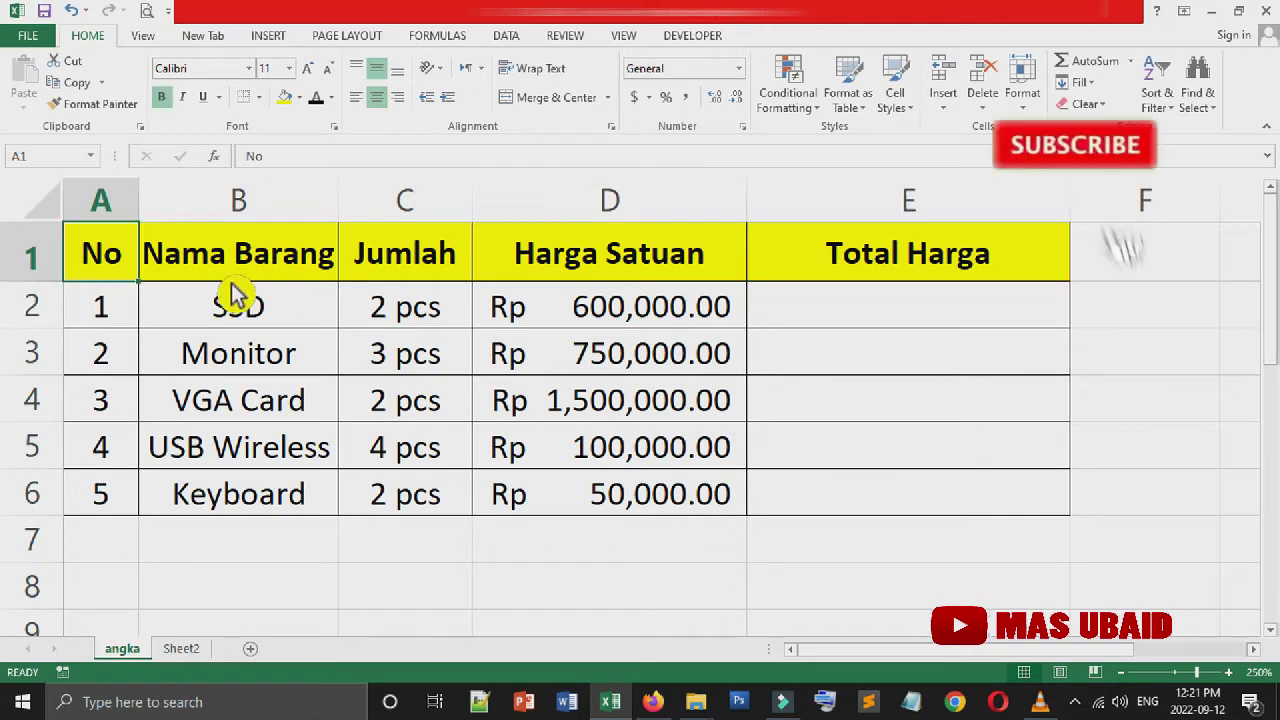
left_click(255, 278)
left_click(412, 278)
left_click(612, 278)
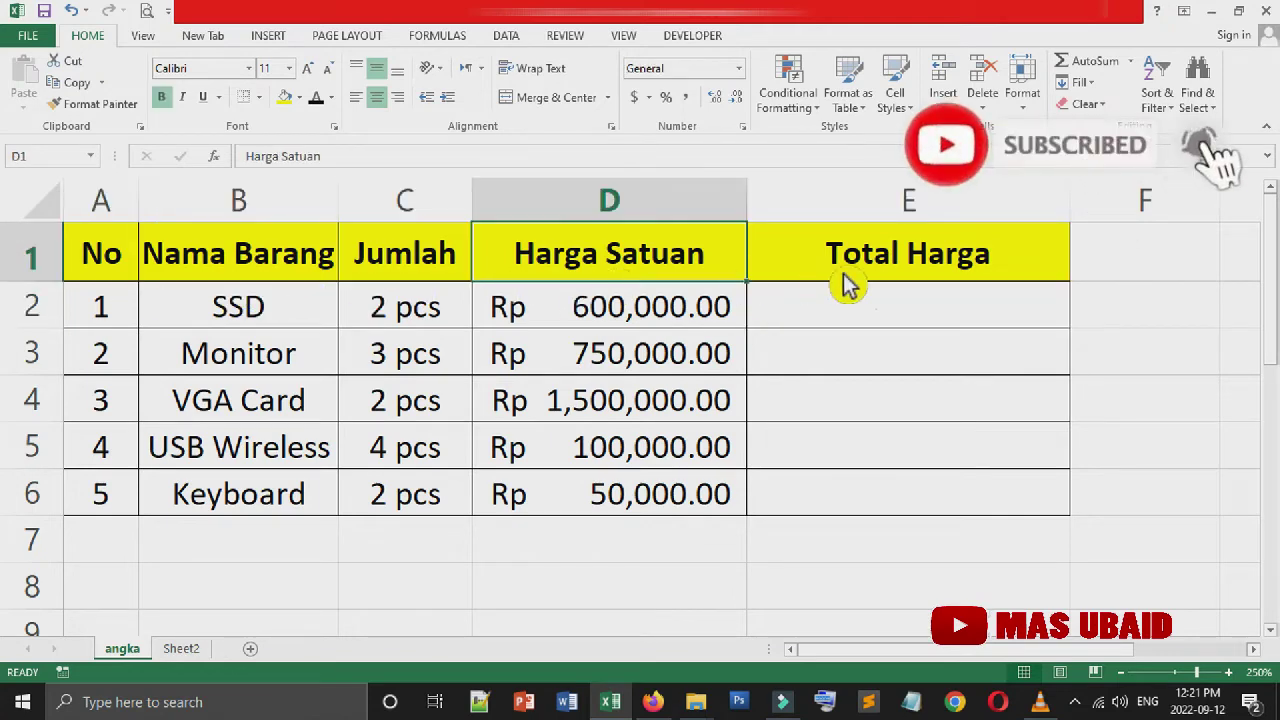
left_click(849, 278)
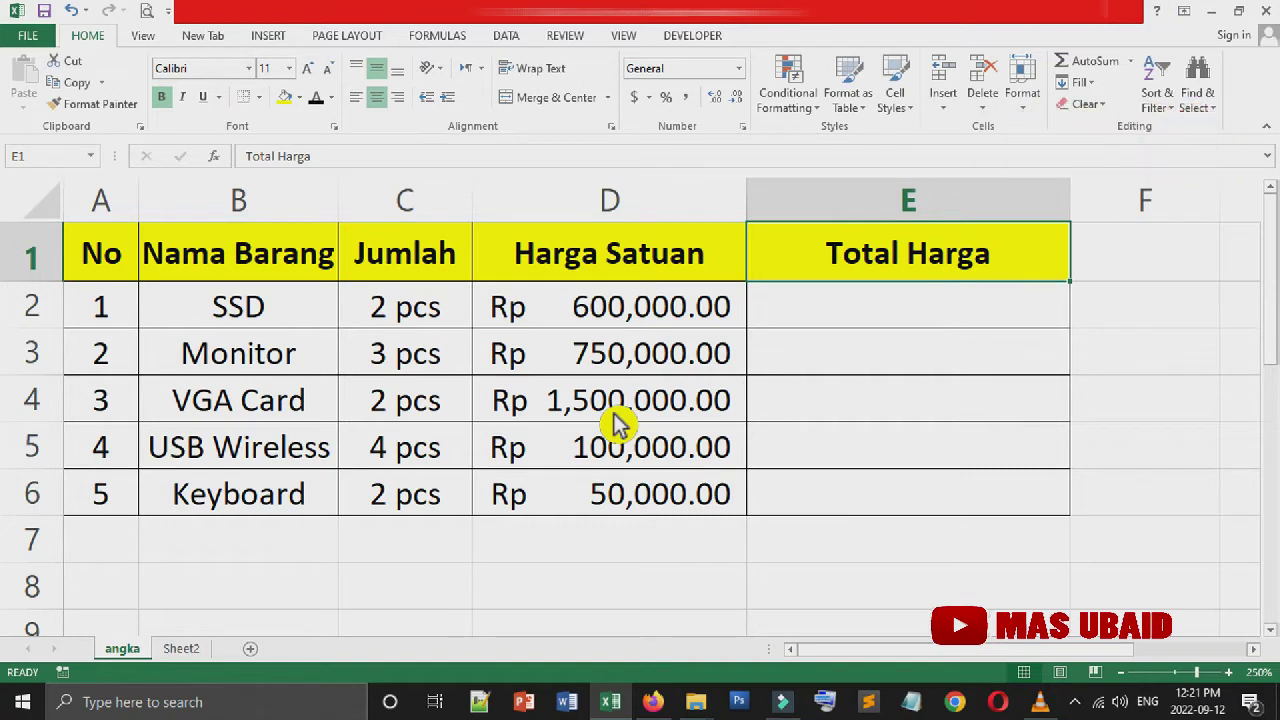
left_click(541, 358)
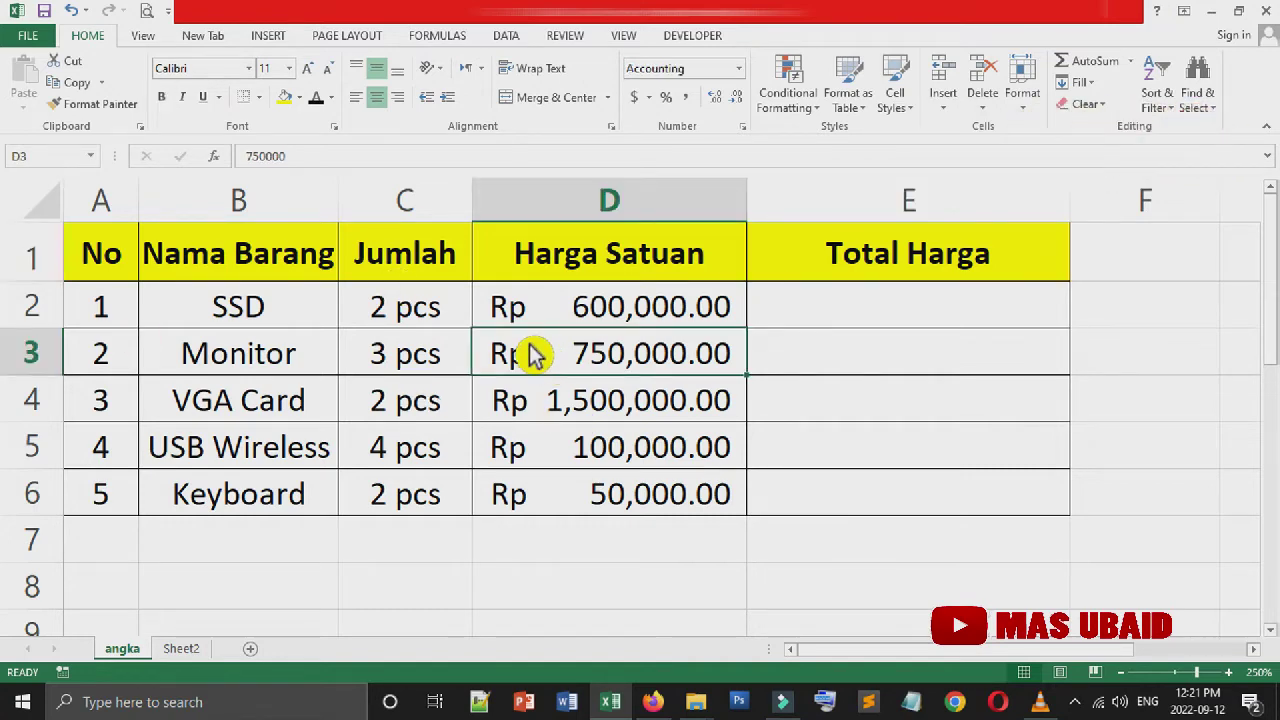
left_click_drag(120, 278, 250, 310)
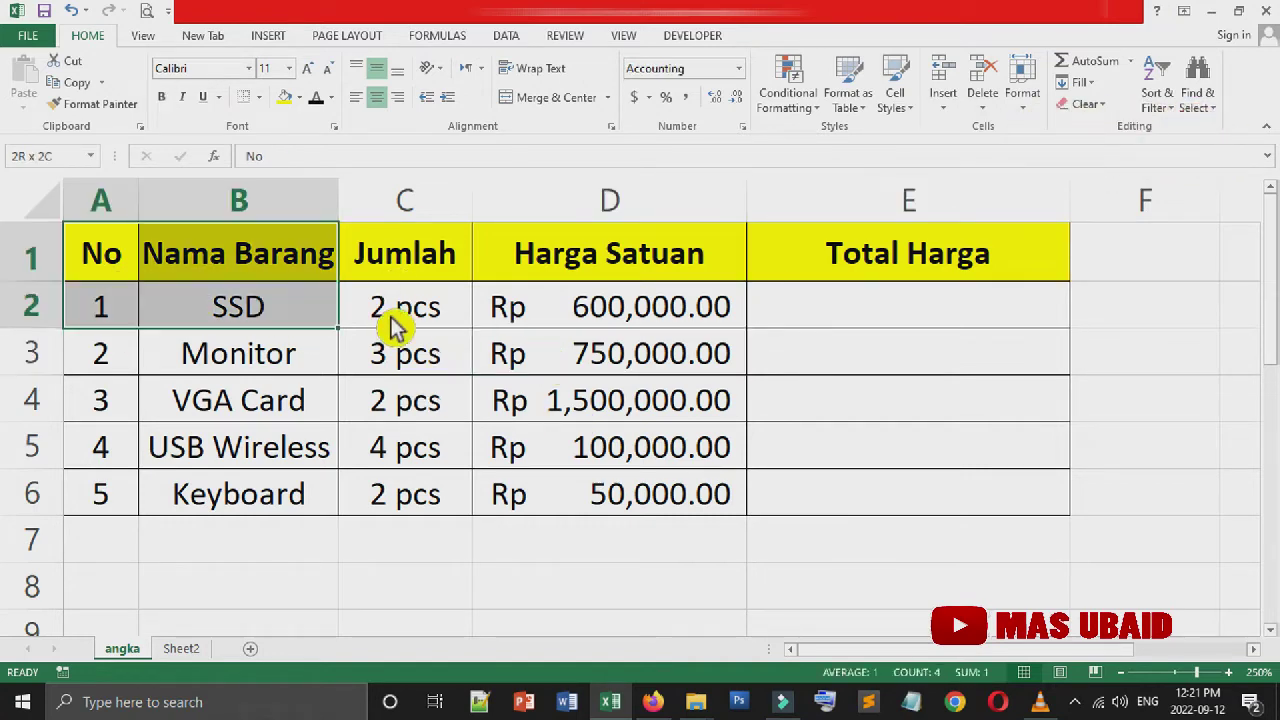
left_click_drag(395, 328, 912, 600)
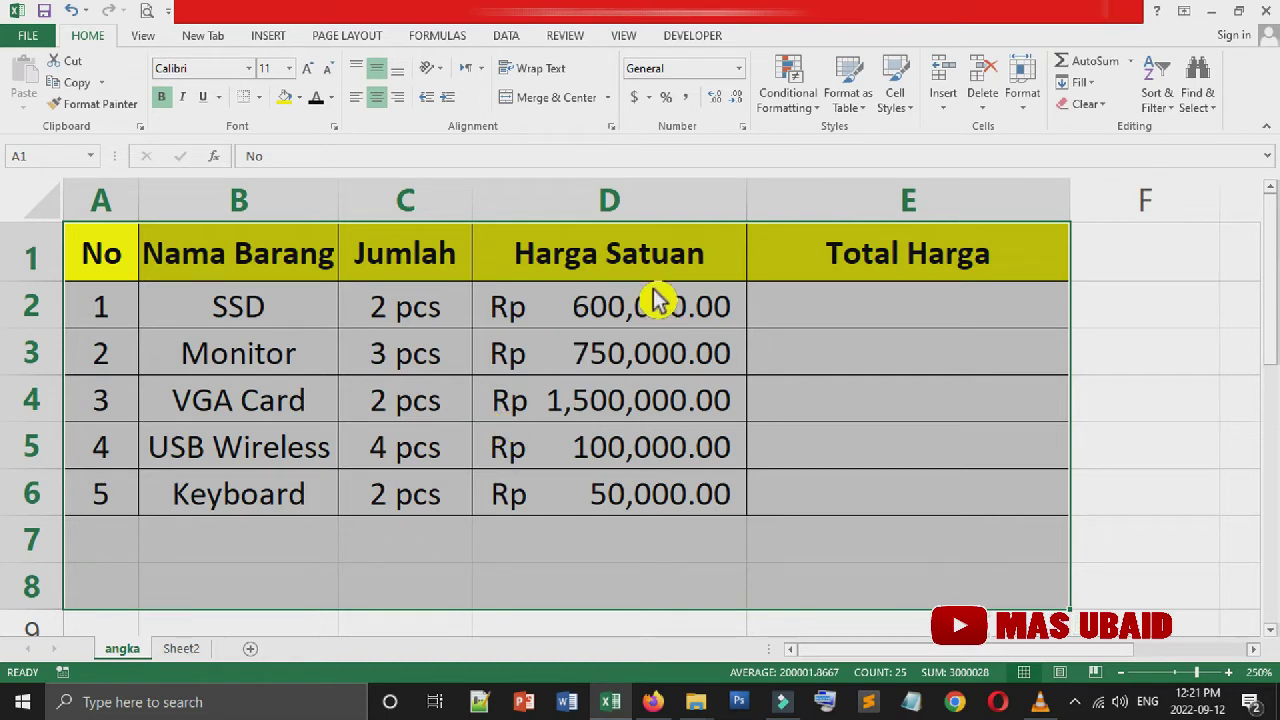
Step: Convert A1:E8 into a table with headers and make the header row text black
key("ctrl+t")
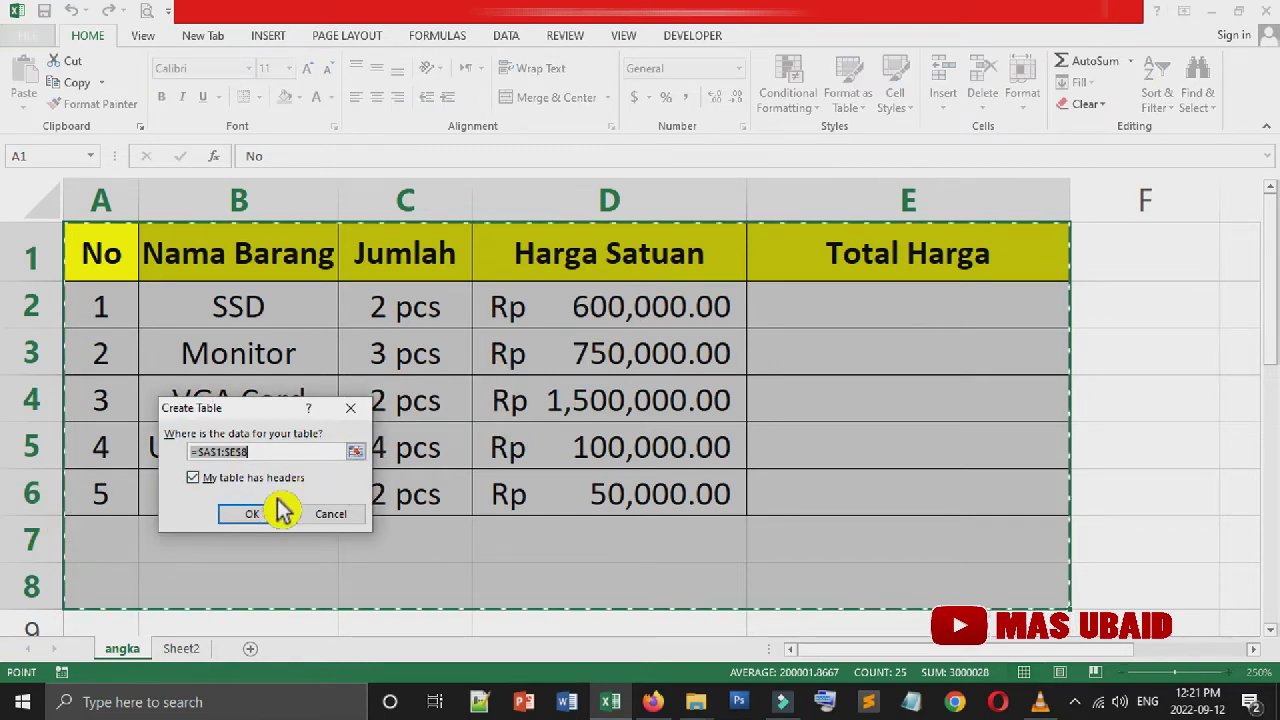
left_click(253, 515)
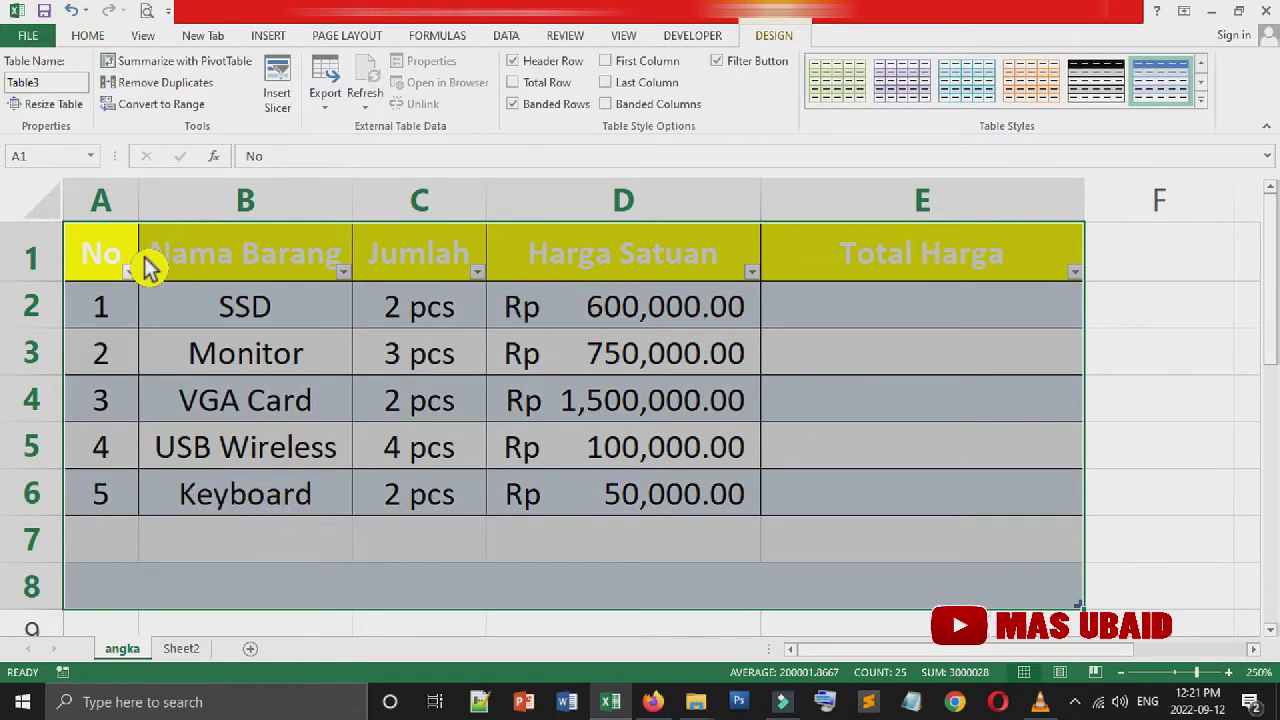
left_click_drag(130, 262, 971, 277)
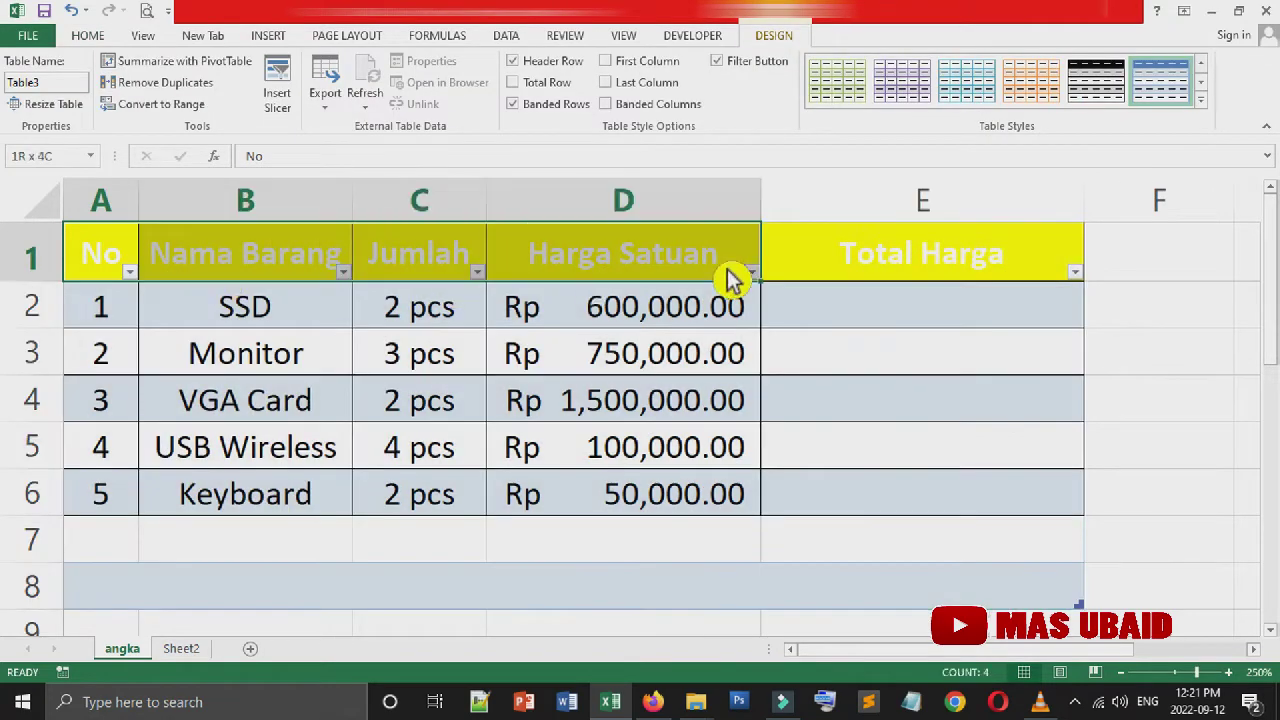
left_click(88, 36)
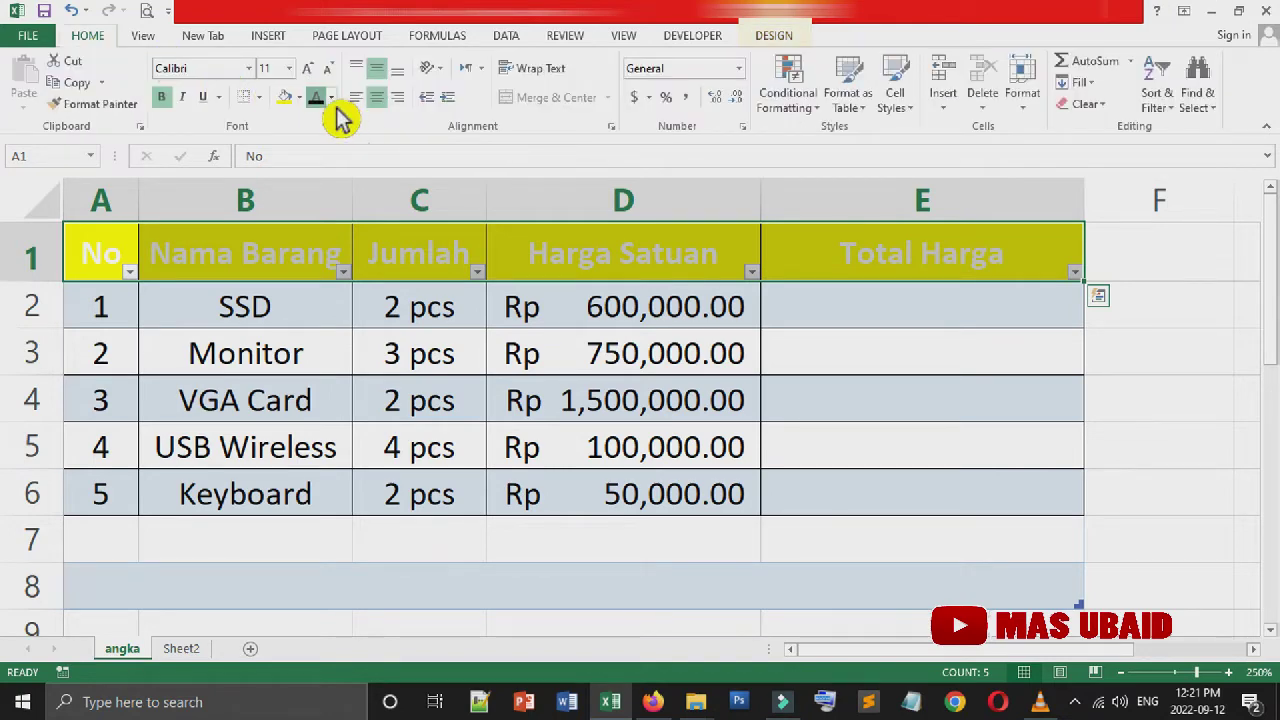
left_click(316, 97)
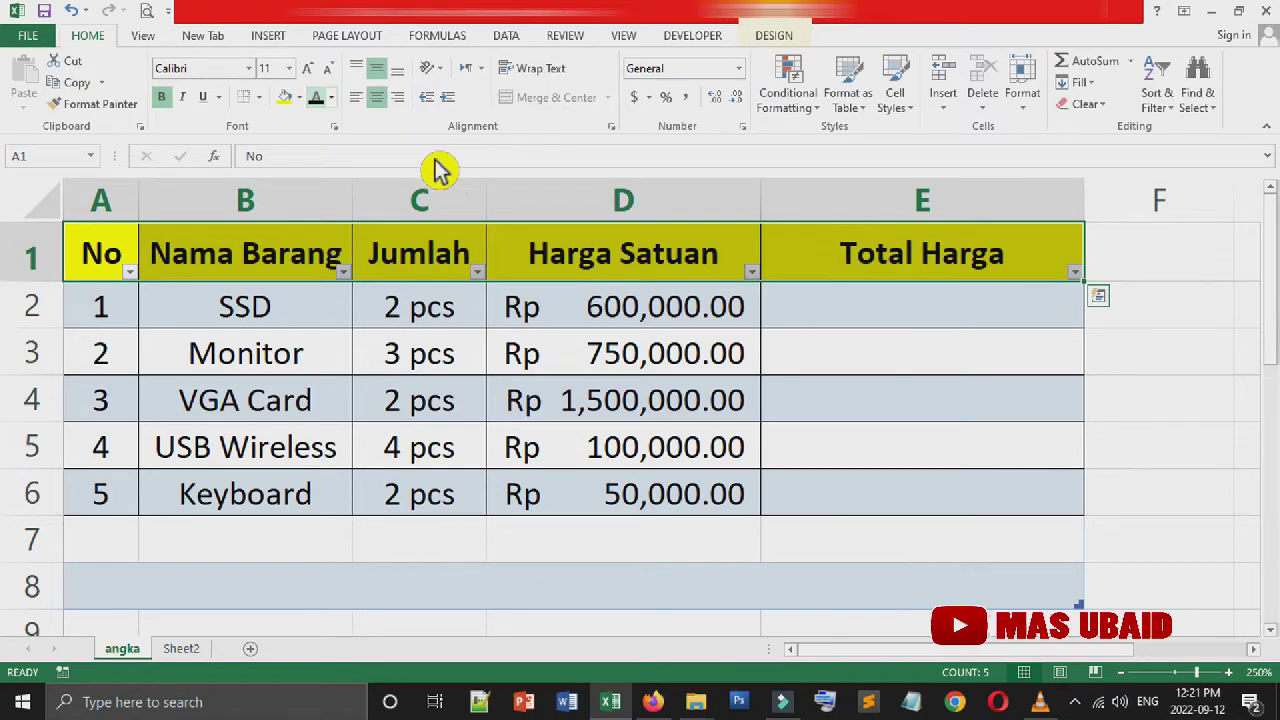
left_click(900, 420)
left_click(922, 292)
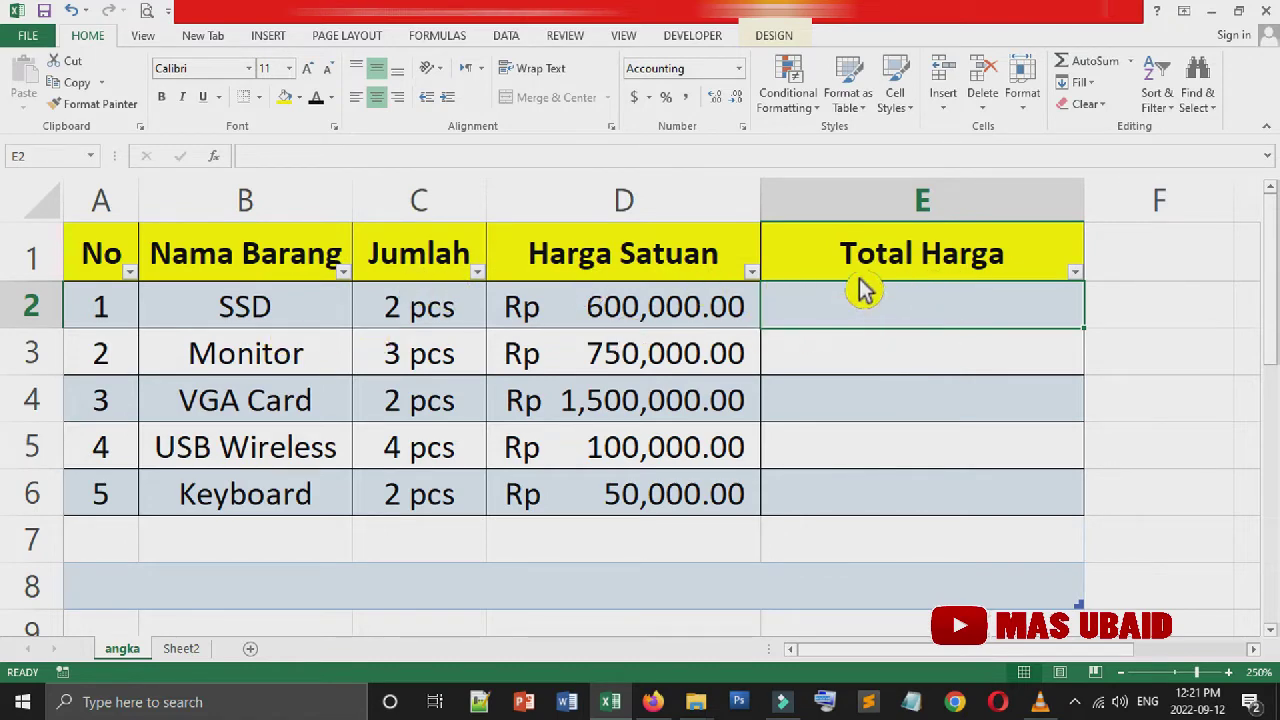
Step: Enter =Harga Satuan*Jumlah in E2 so Total Harga fills for every item
left_click(868, 368)
left_click(866, 322)
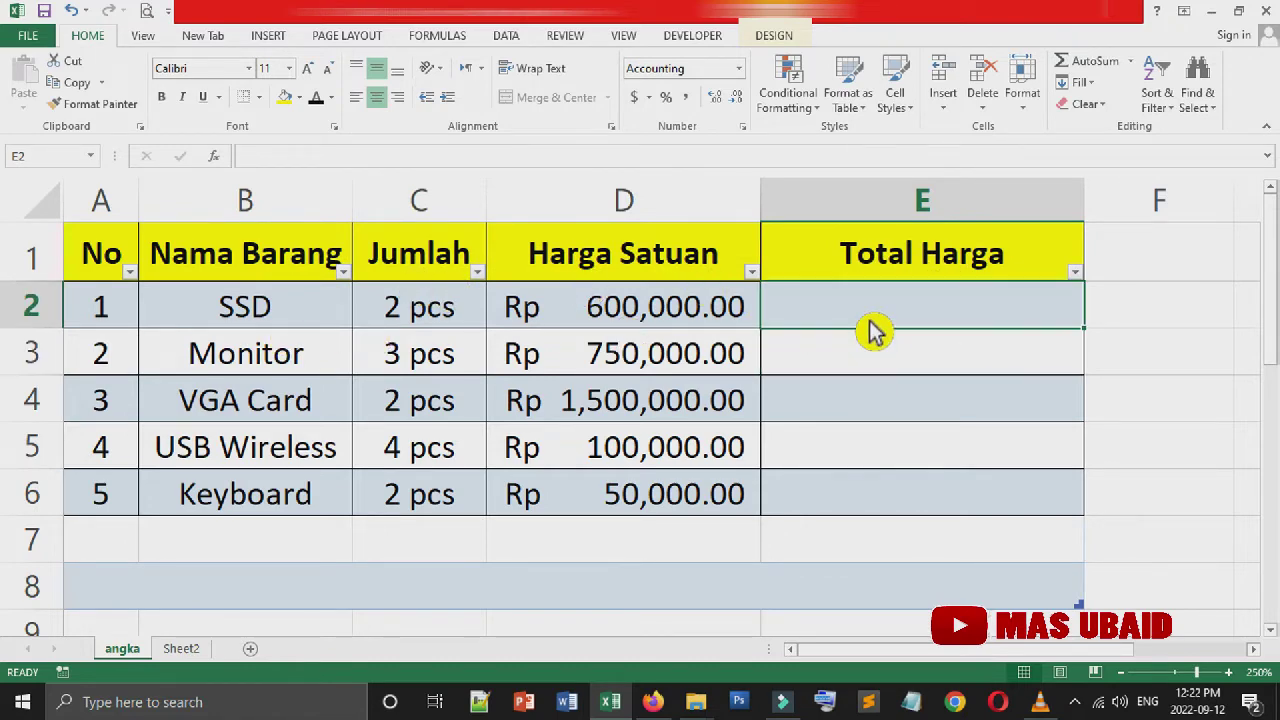
type("=")
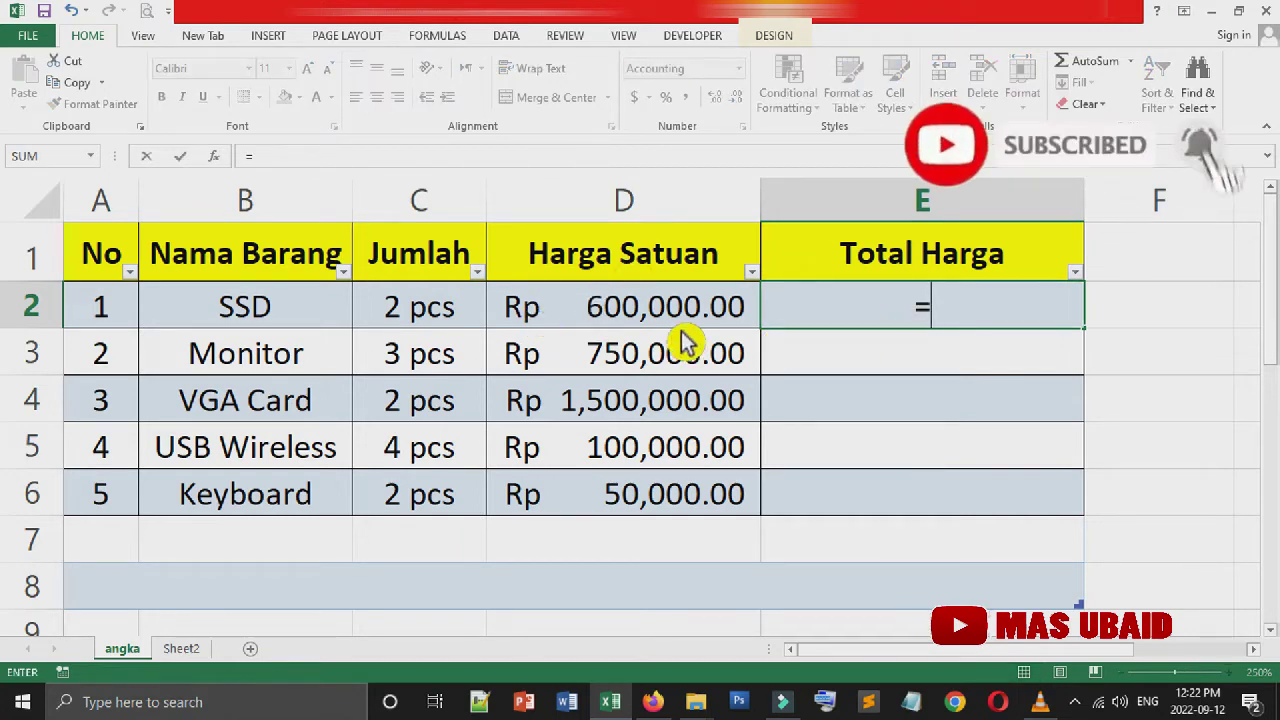
left_click(640, 327)
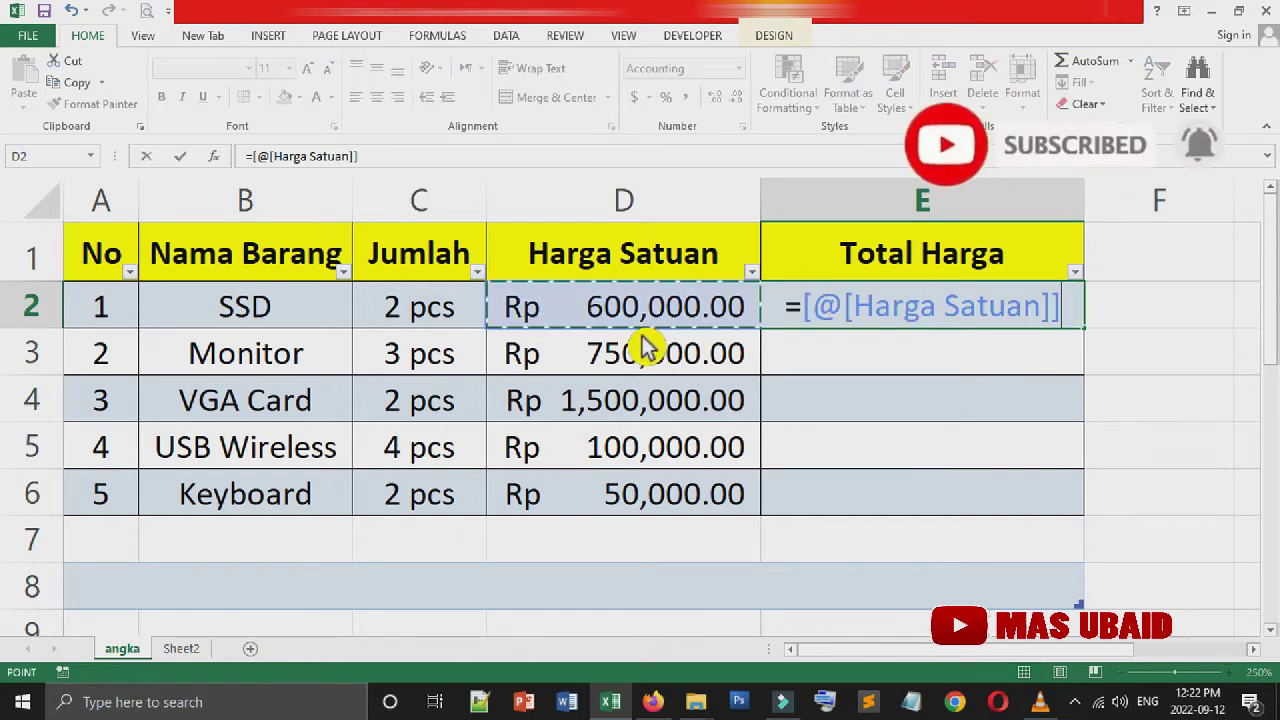
type("*")
left_click(425, 322)
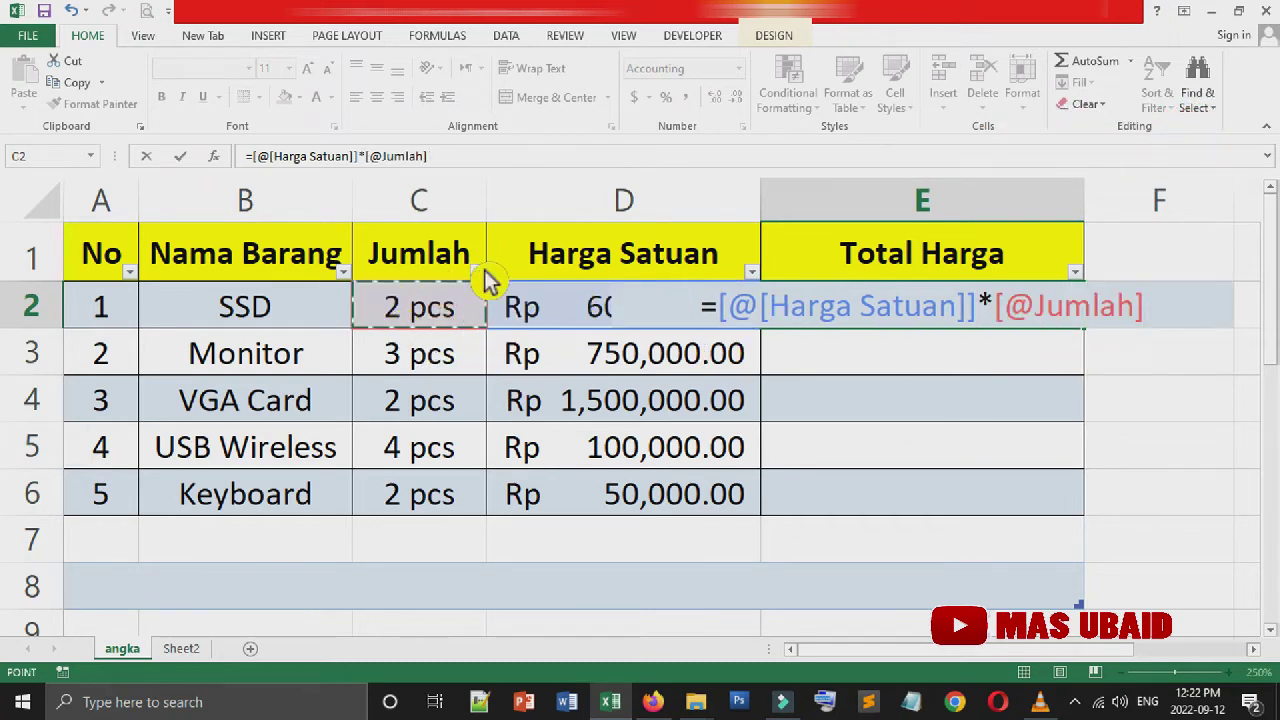
key("Return")
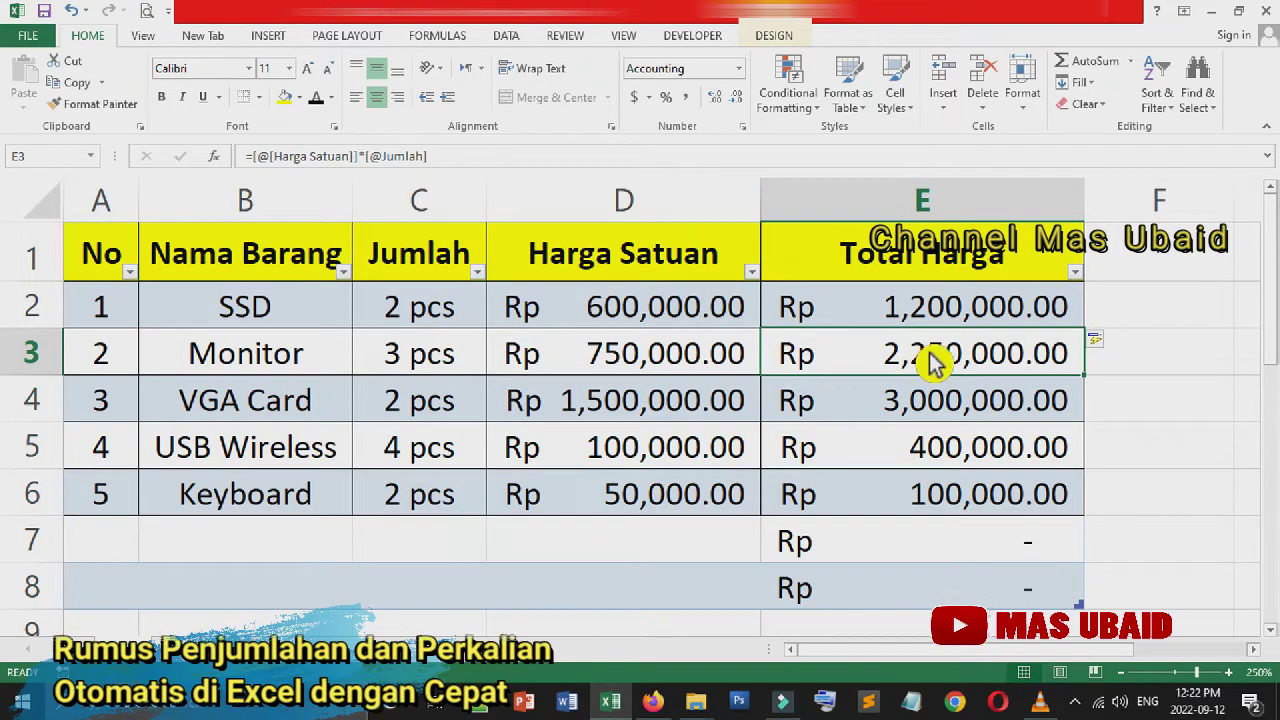
scroll(985, 440, "down", 1)
scroll(960, 428, "up", 1)
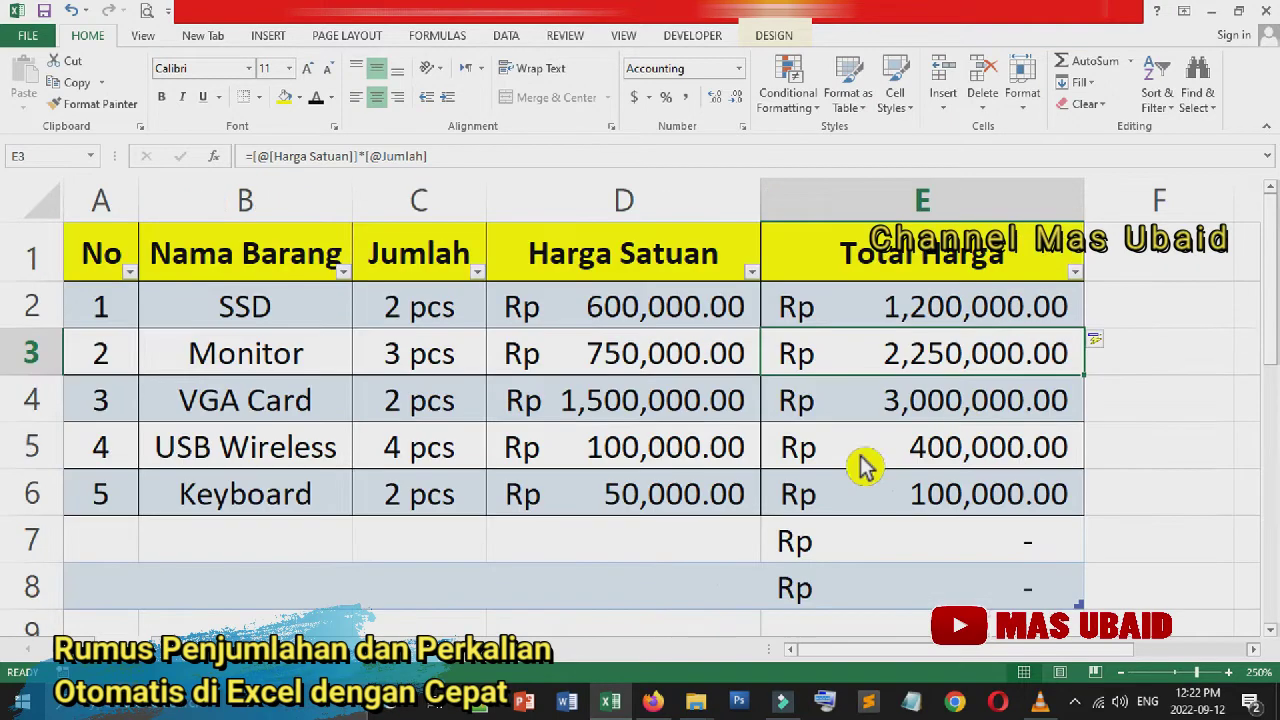
left_click(660, 552)
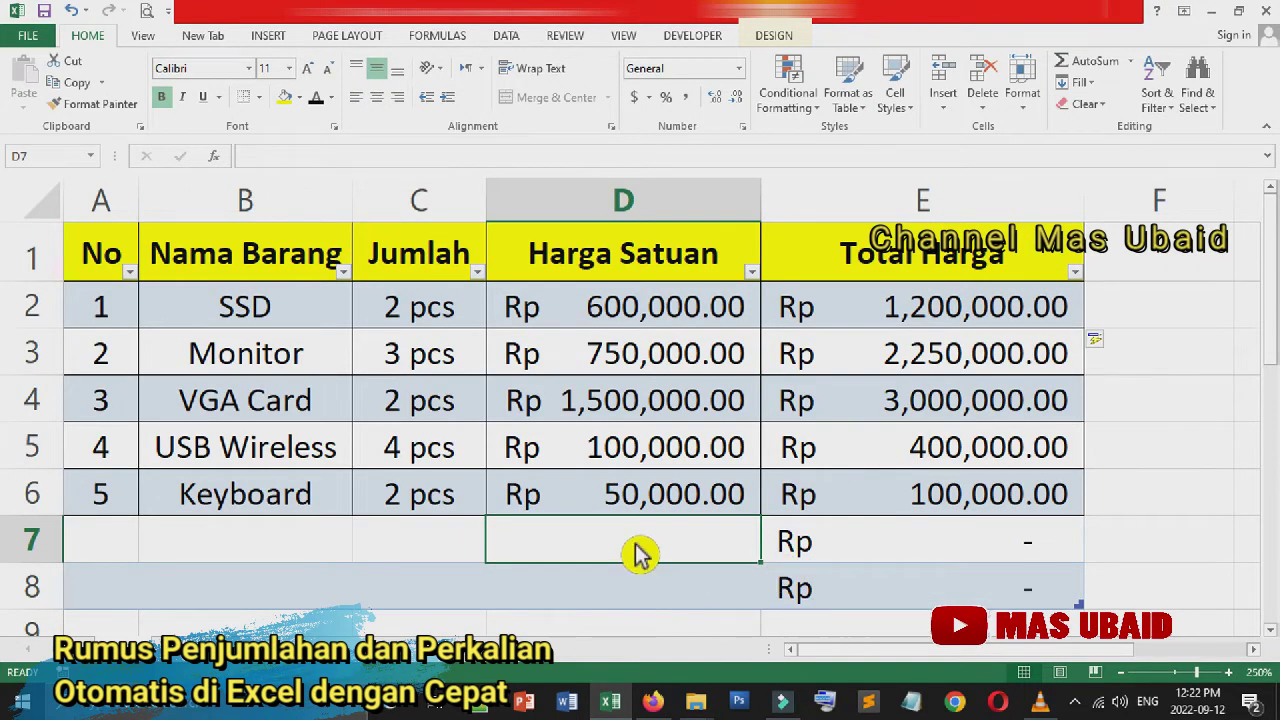
Step: Type the label 'Jumlah Total Harga' in D7 and decrease its font size to fit
type("Har")
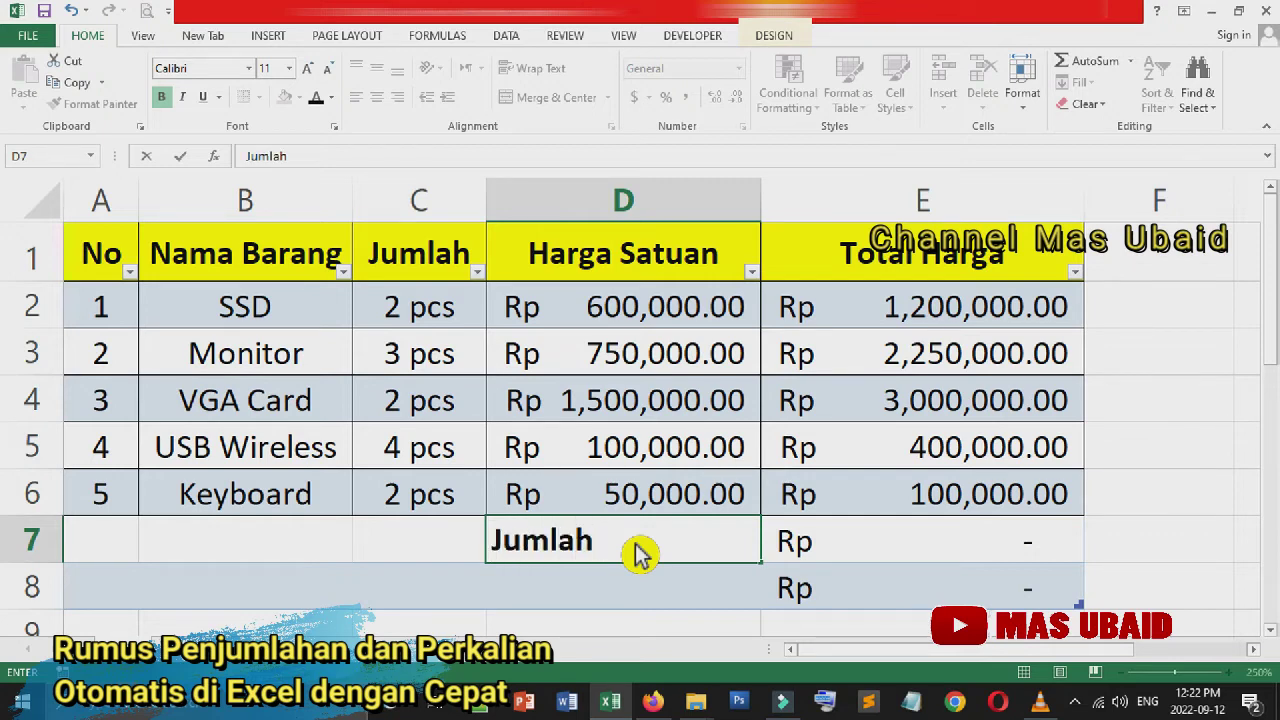
type("T")
type("o")
type("ta")
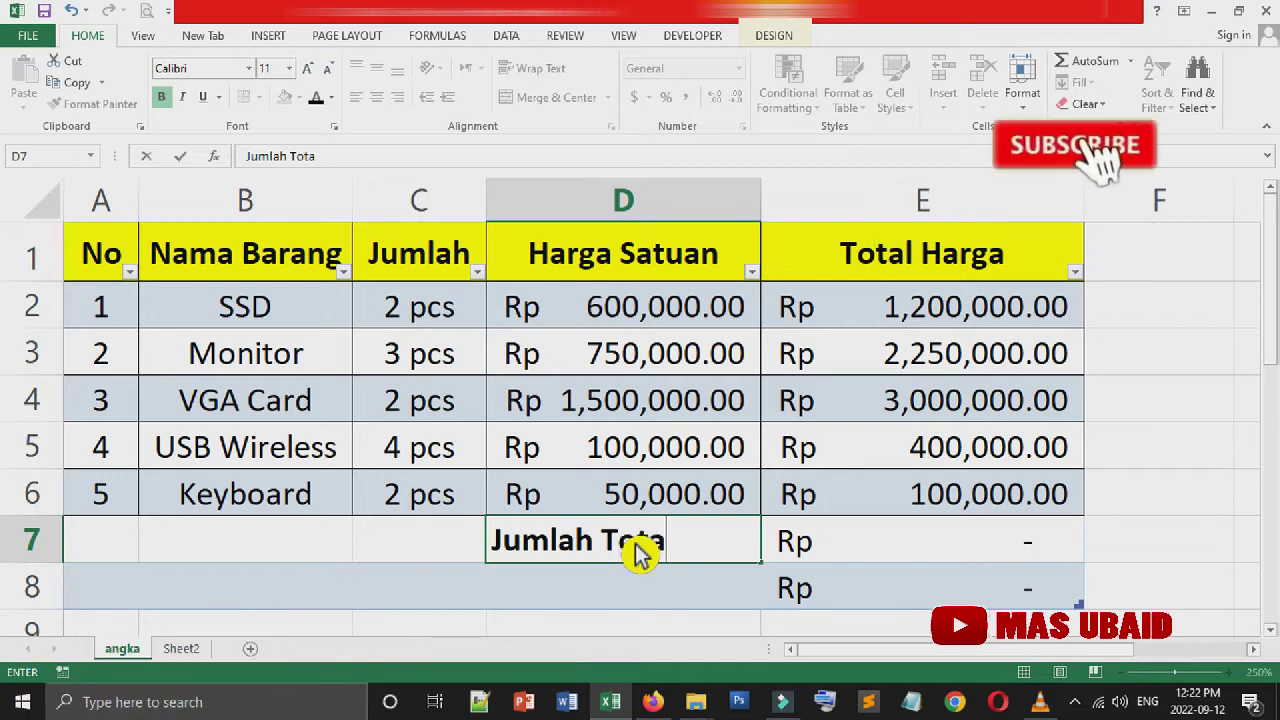
type("l Harga")
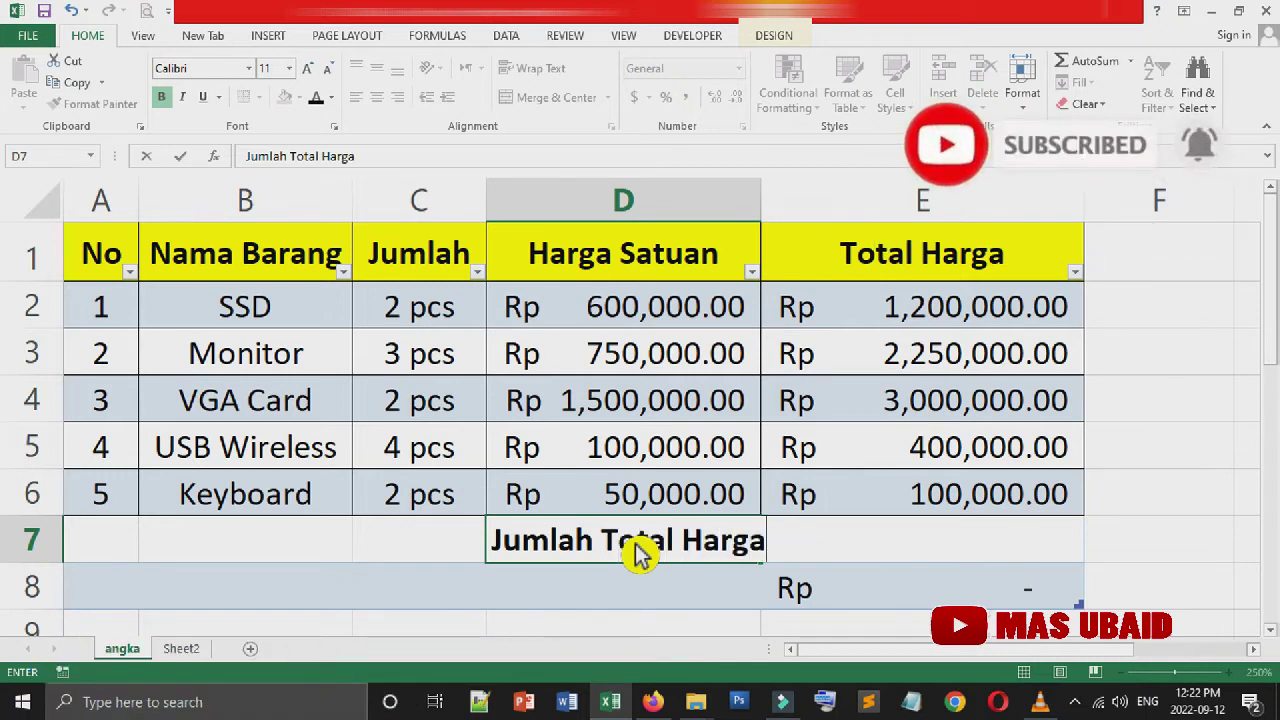
left_click(630, 596)
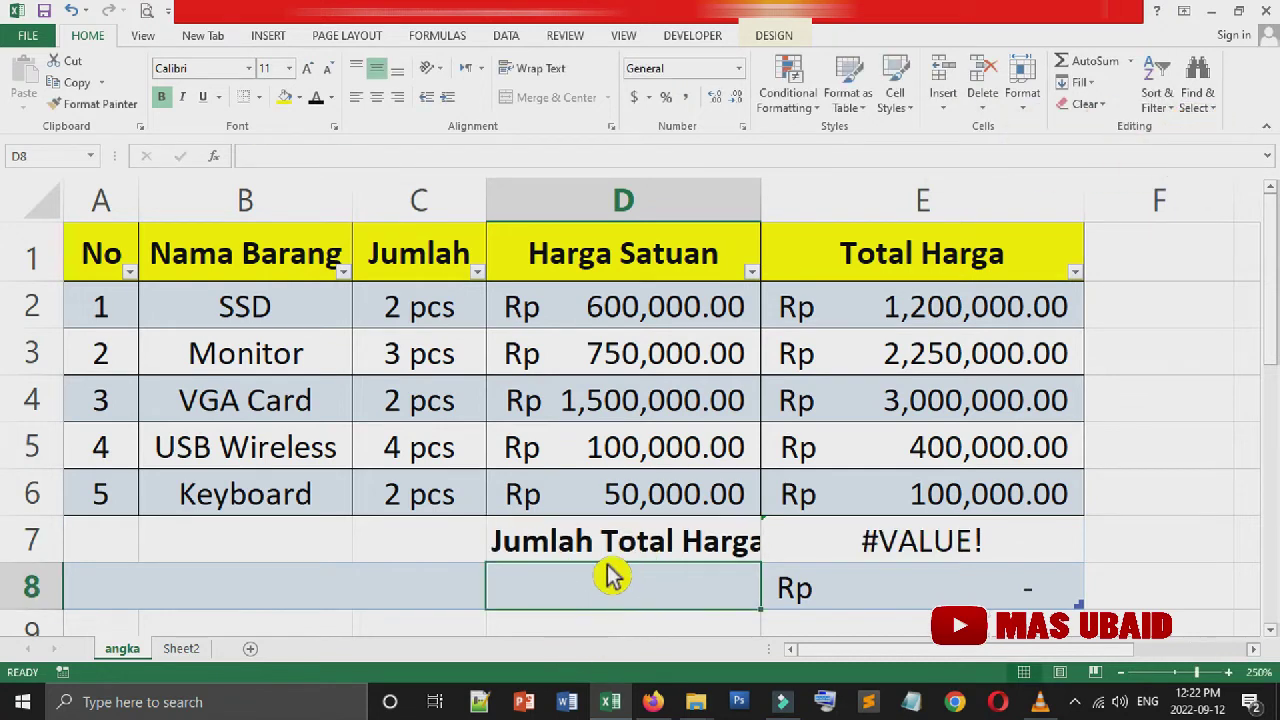
left_click(603, 559)
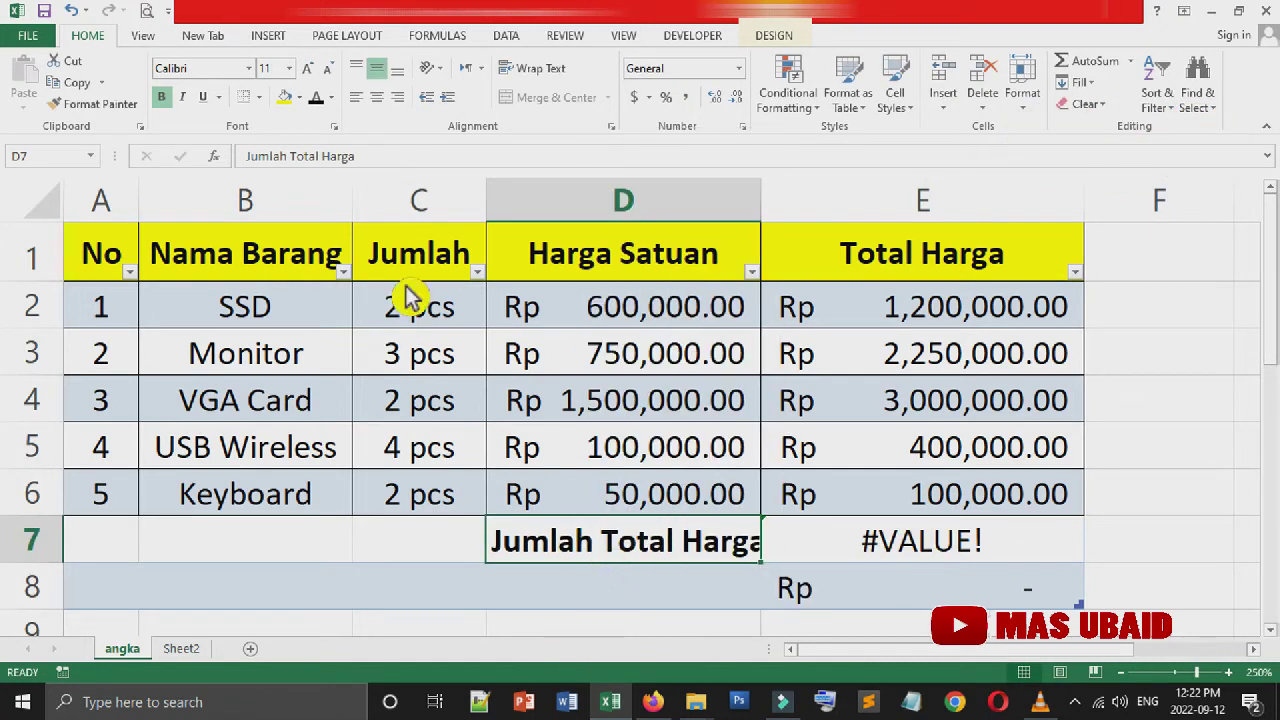
left_click(328, 68)
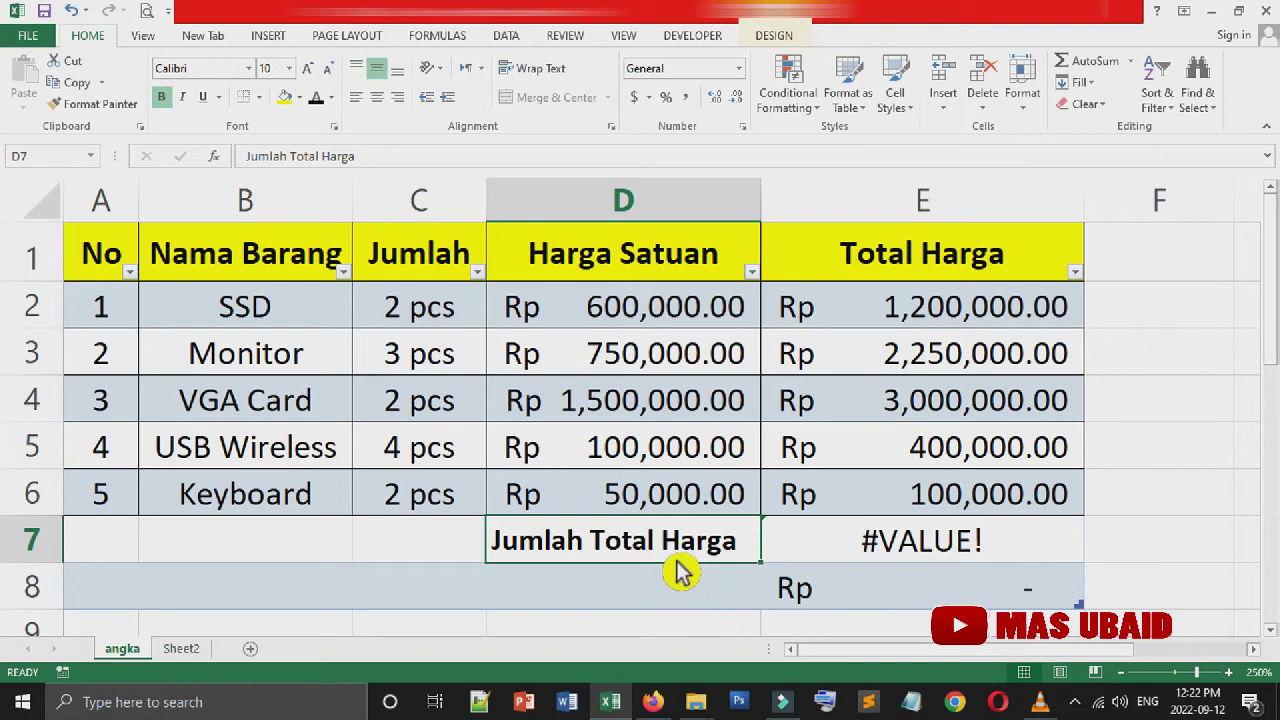
left_click(680, 600)
scroll(880, 500, "down", 1)
Step: Enter =SUM(E2:E6) in E7 to total the Total Harga amounts, giving Rp 6,950,000.00
left_click(915, 400)
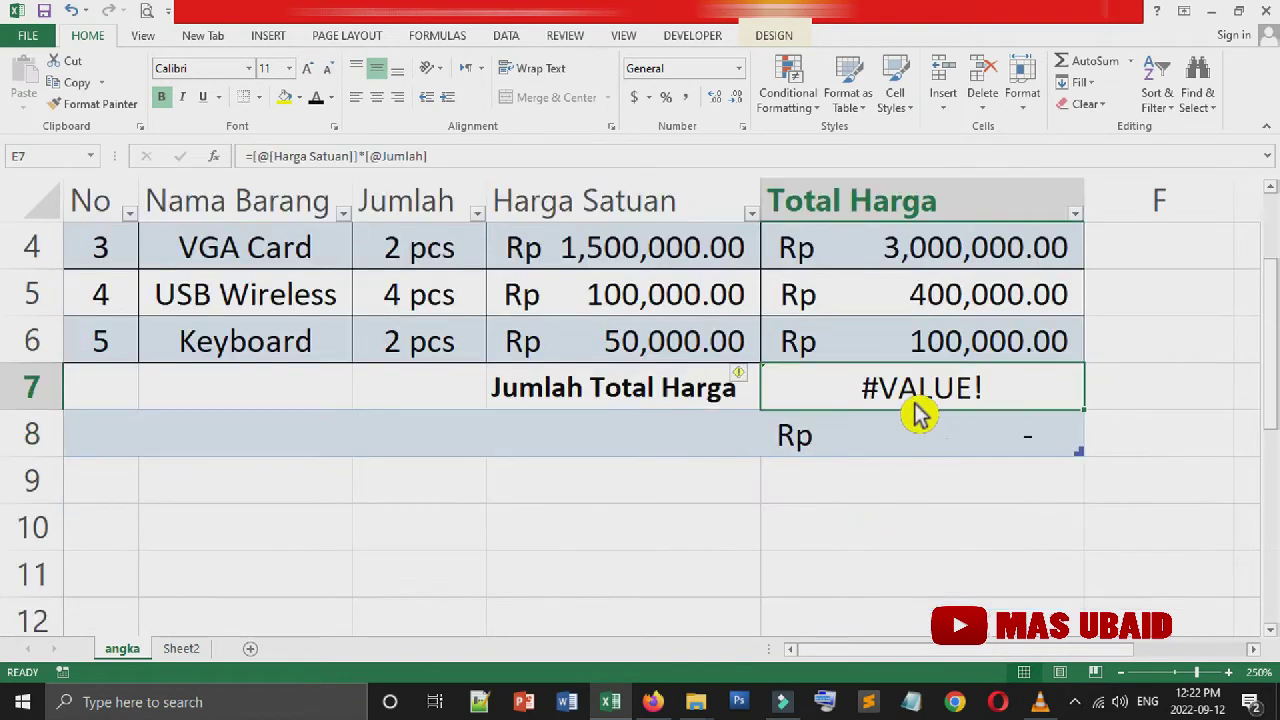
scroll(868, 445, "up", 1)
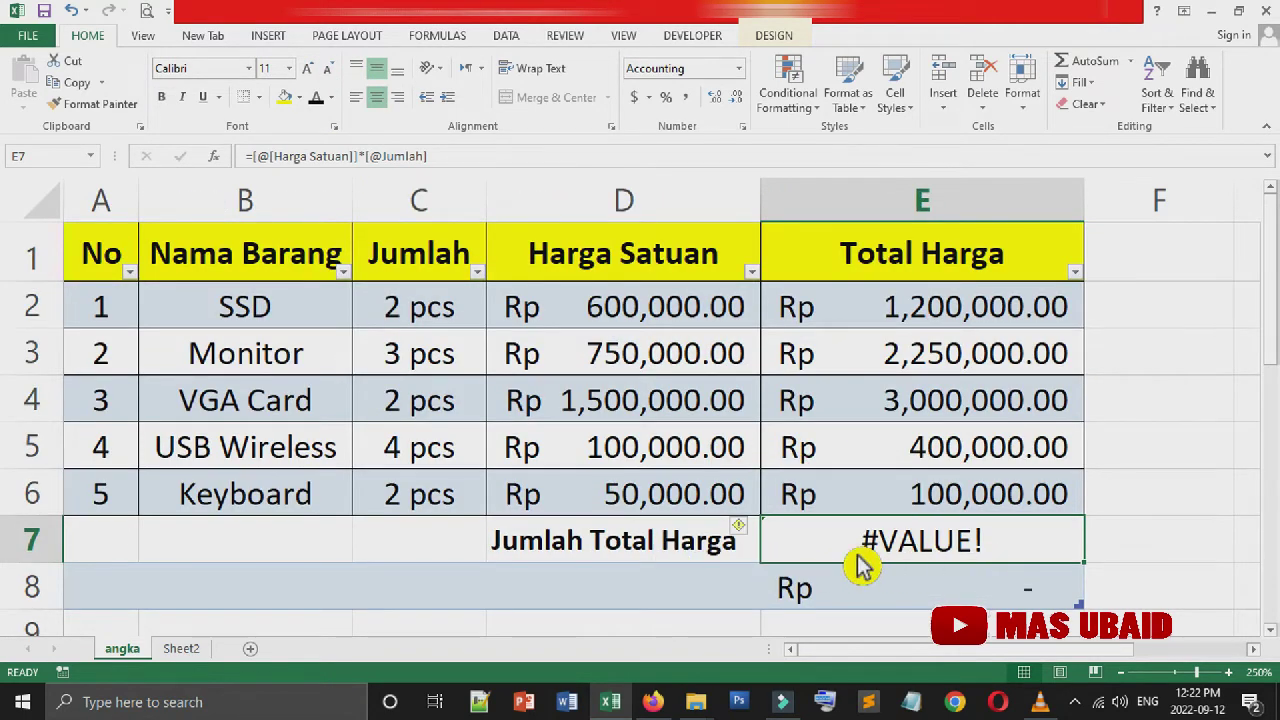
type("=")
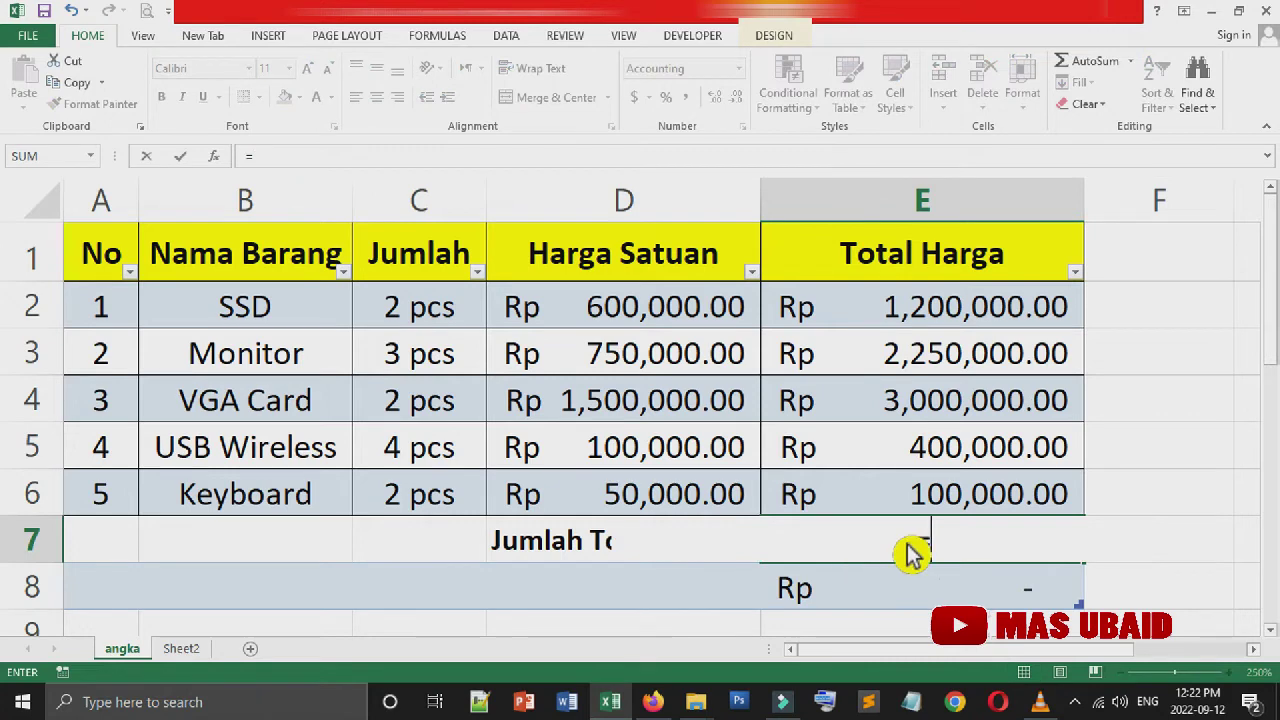
type("sum")
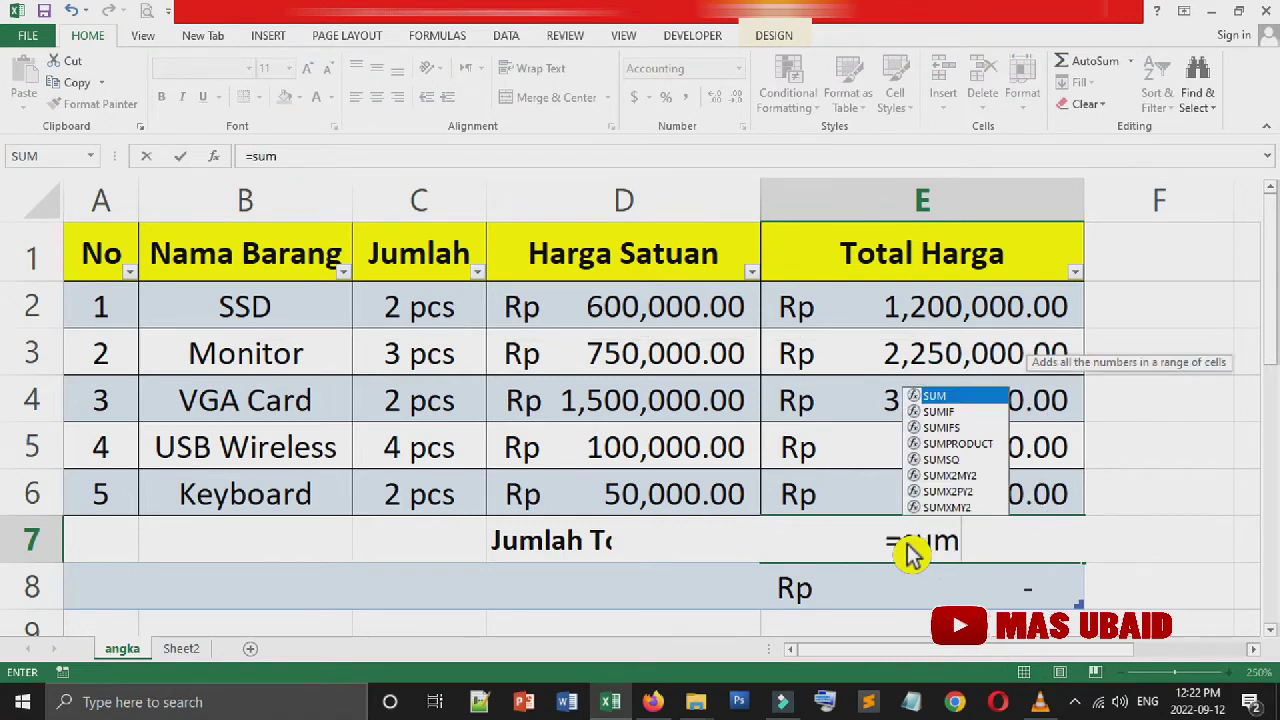
type("(")
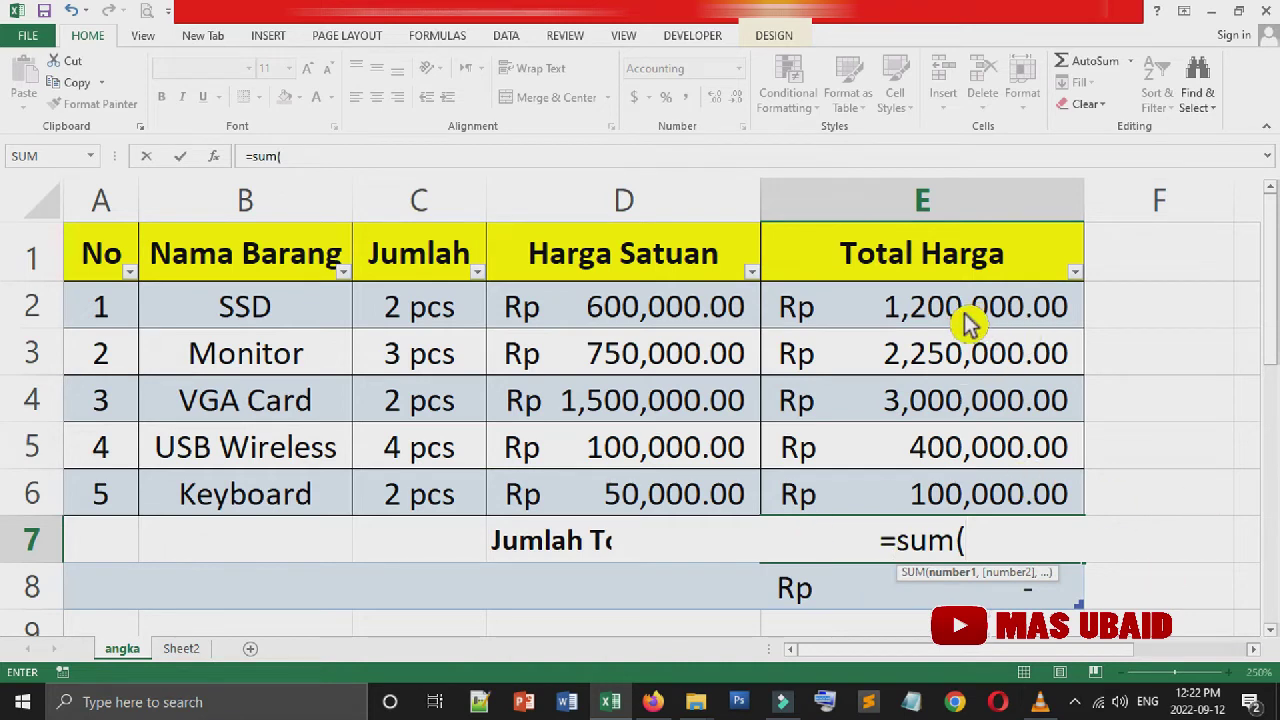
left_click_drag(967, 322, 965, 525)
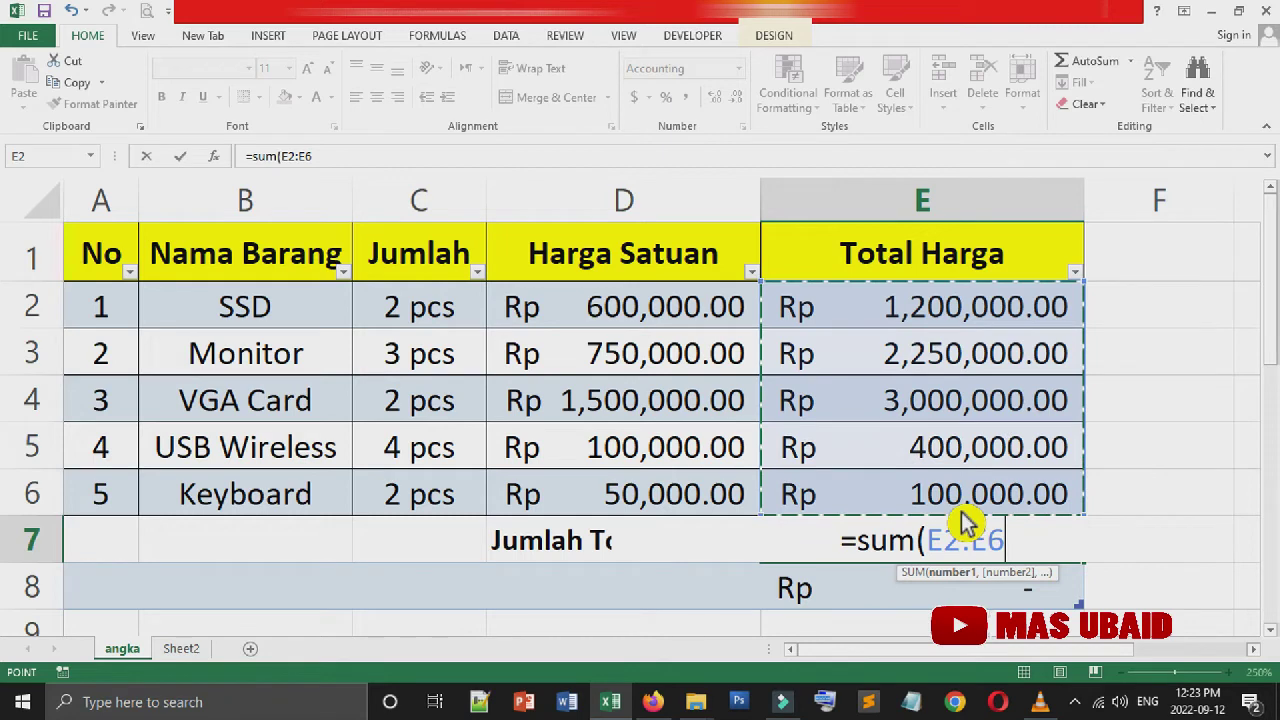
key("Return")
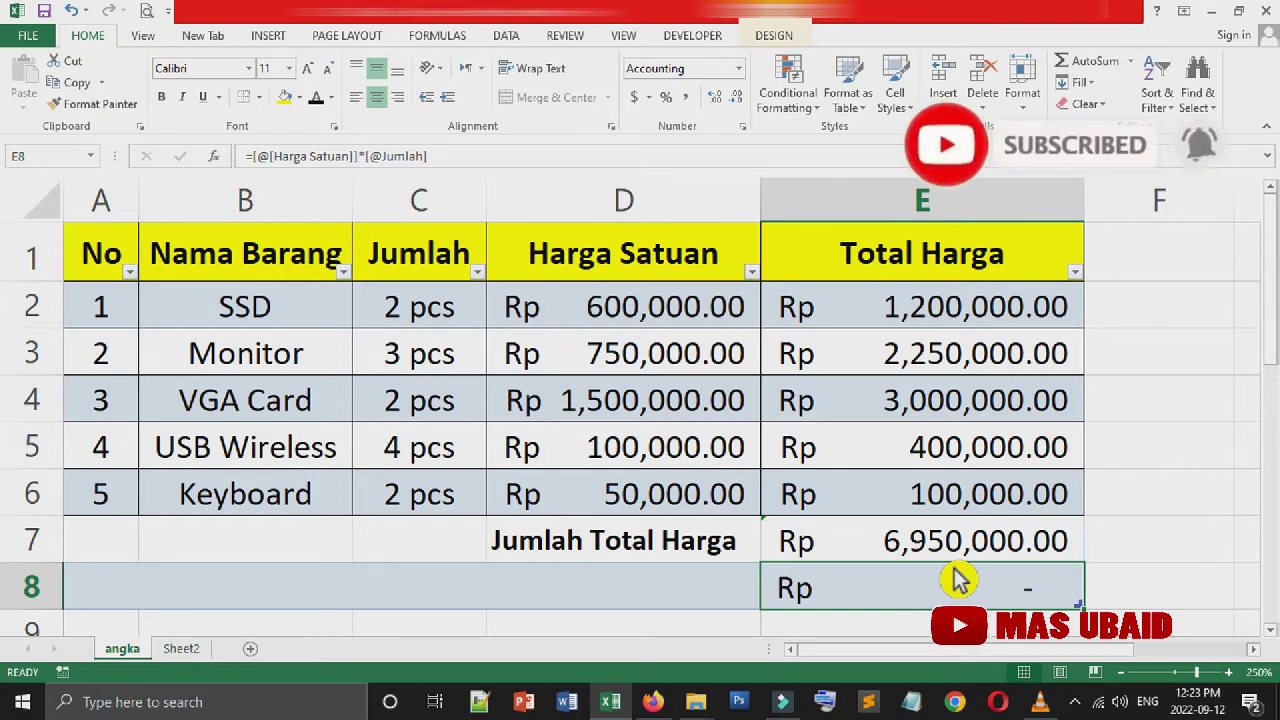
Step: Copy the Jumlah Total Harga label into D8 and clear the #VALUE! error from E8
left_click(578, 556)
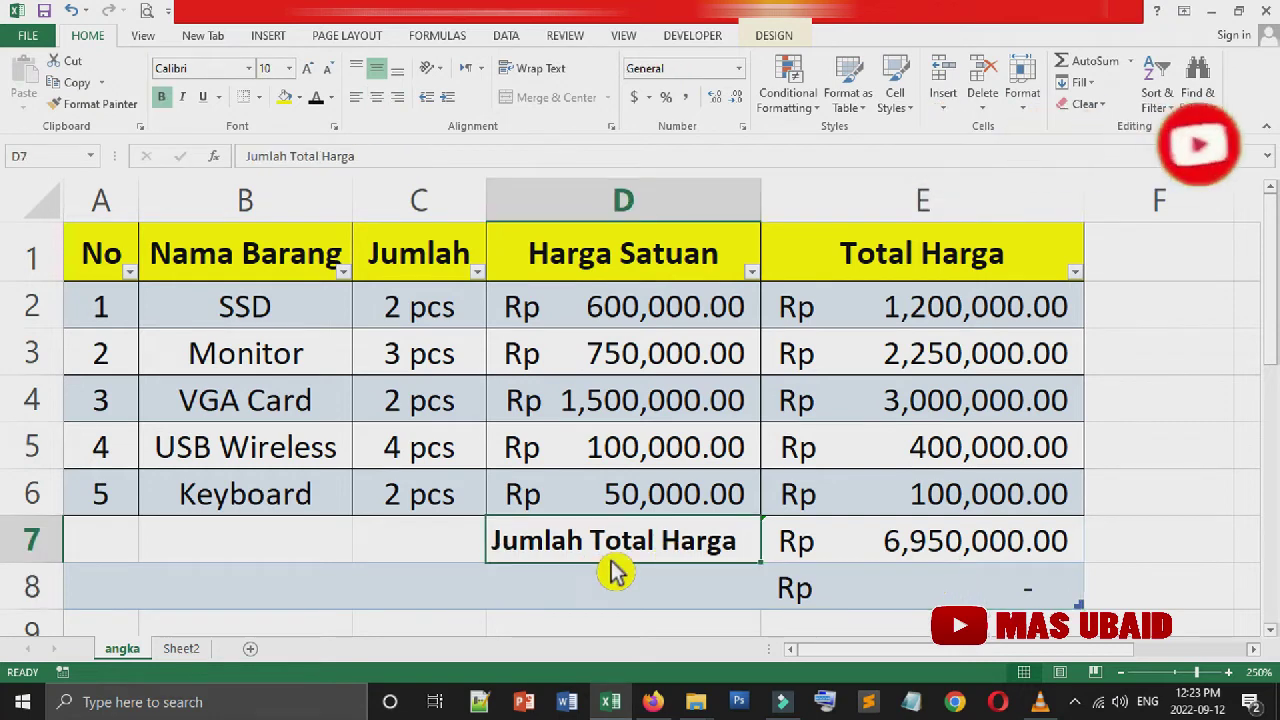
key("ctrl+c")
left_click(640, 617)
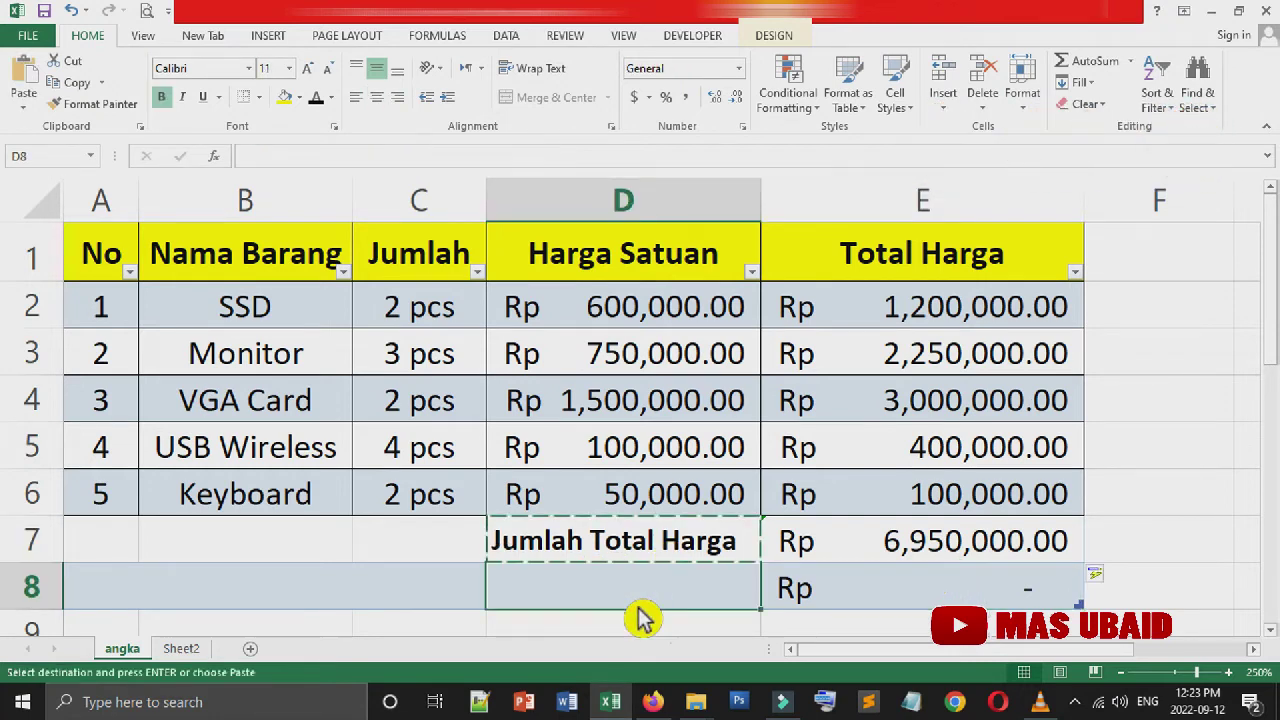
key("ctrl+v")
left_click(880, 611)
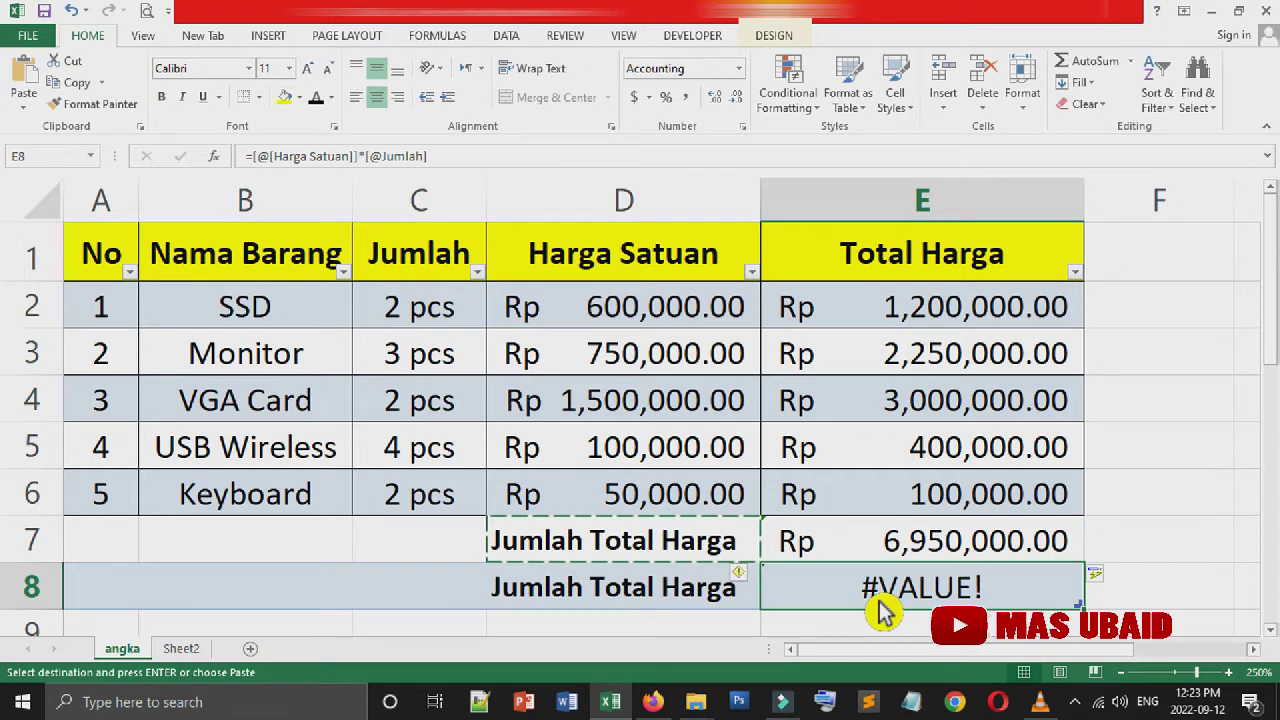
key("Delete")
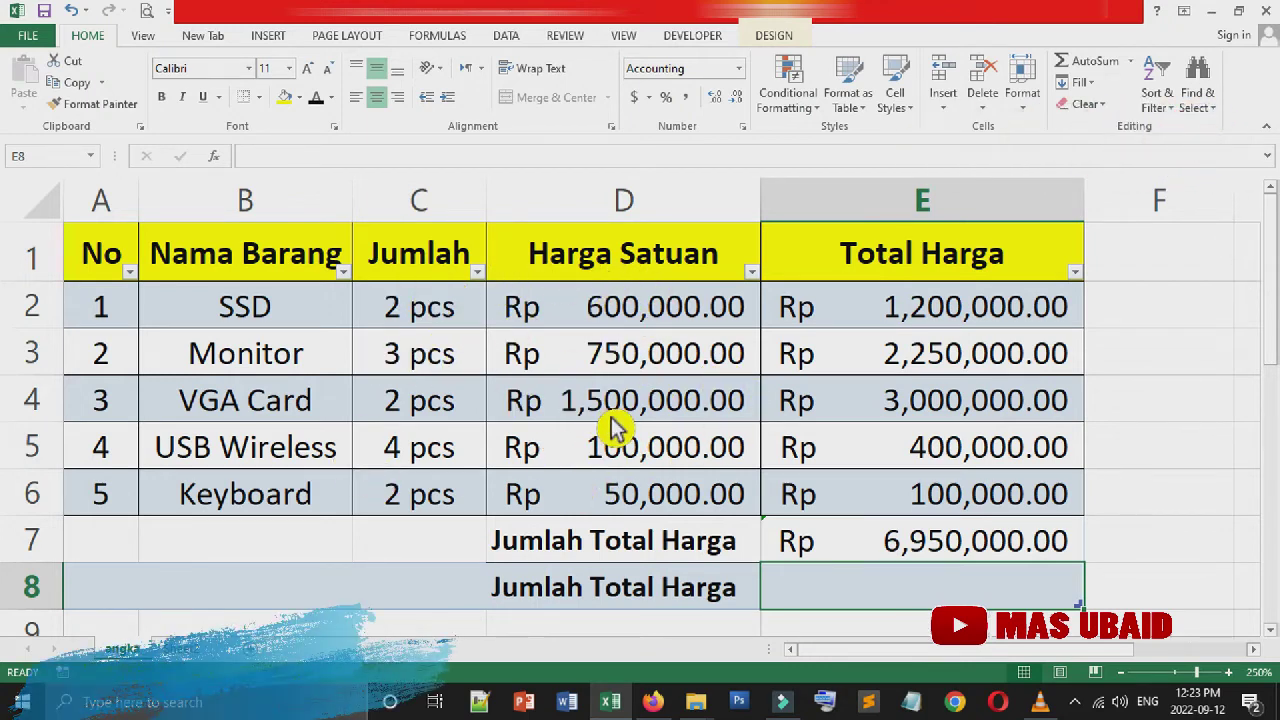
Step: Enter =SUMPRODUCT(D2:D6*C2:C6) in E8, matching the Rp 6,950,000.00 total
left_click(1060, 549)
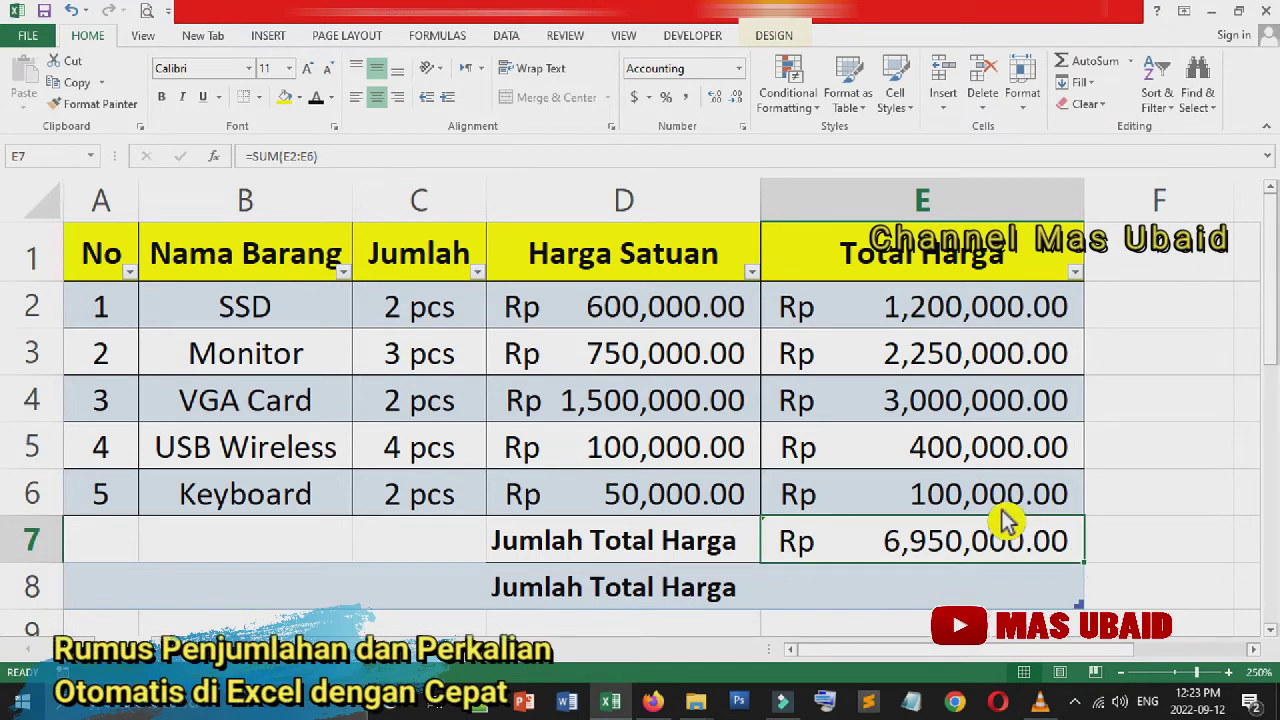
left_click(945, 597)
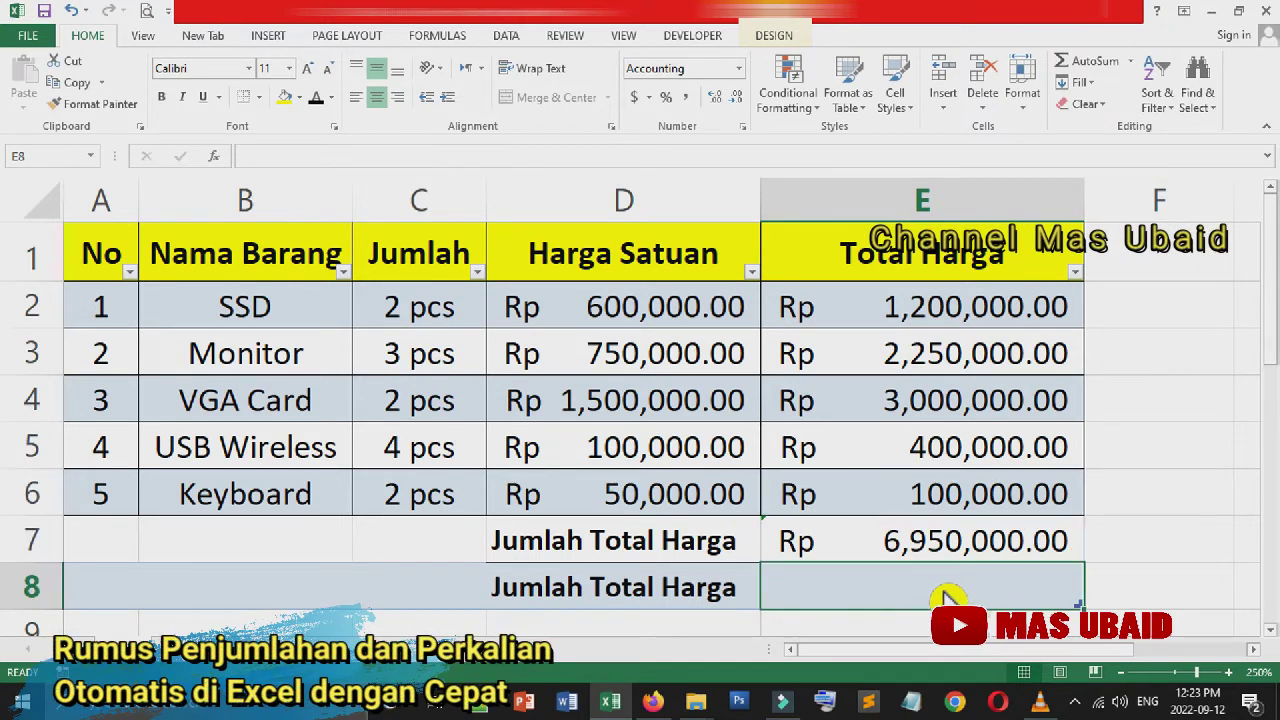
type("=")
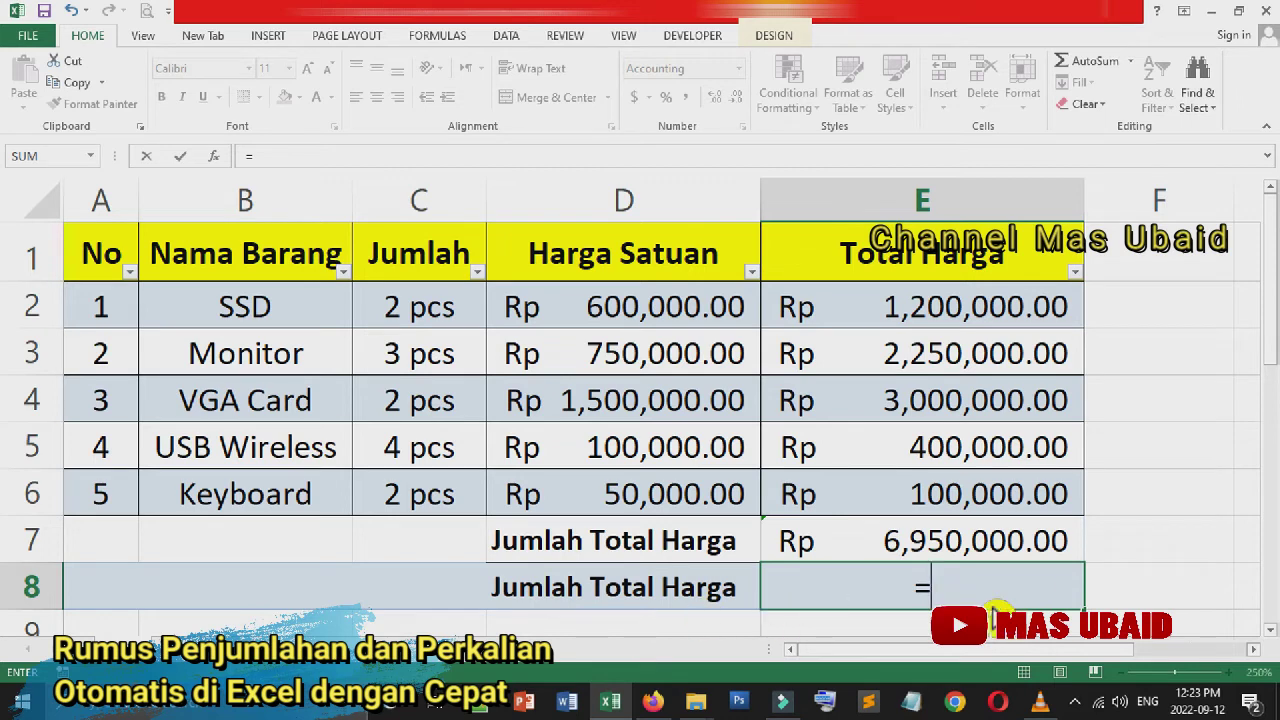
type("su")
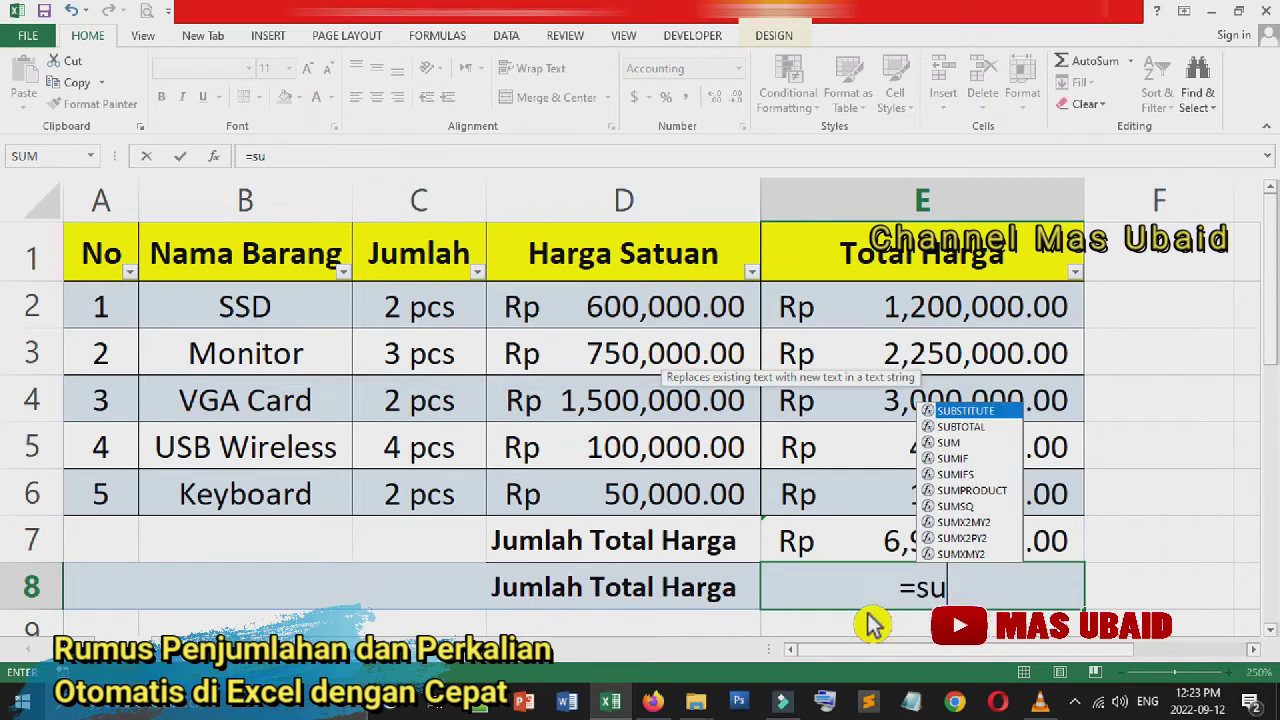
type("m")
key("Down")
key("Down")
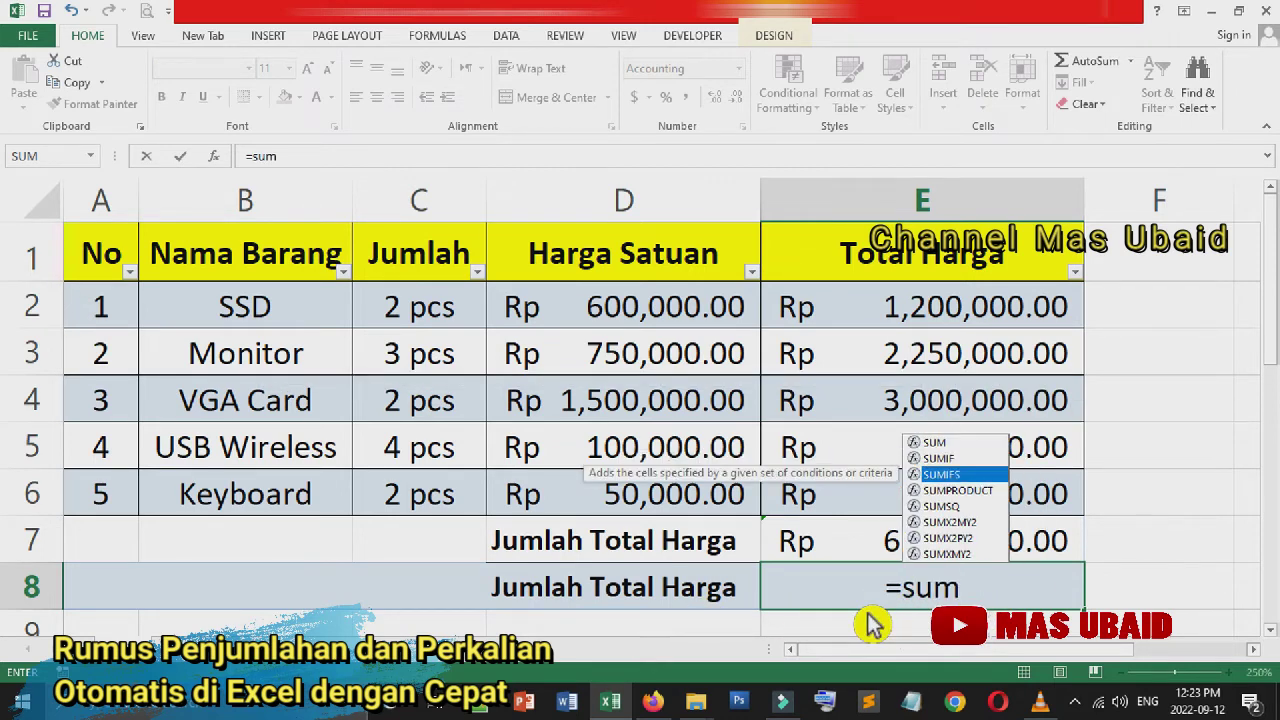
key("Down")
key("Tab")
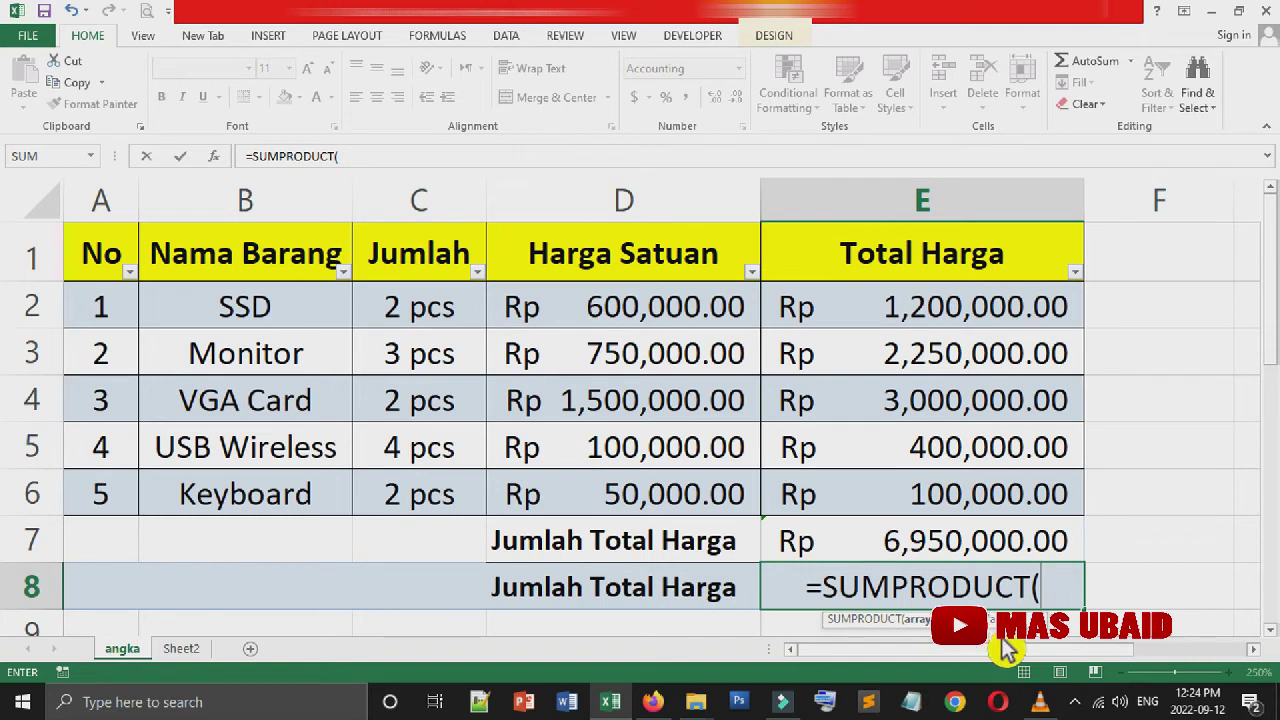
left_click(931, 636)
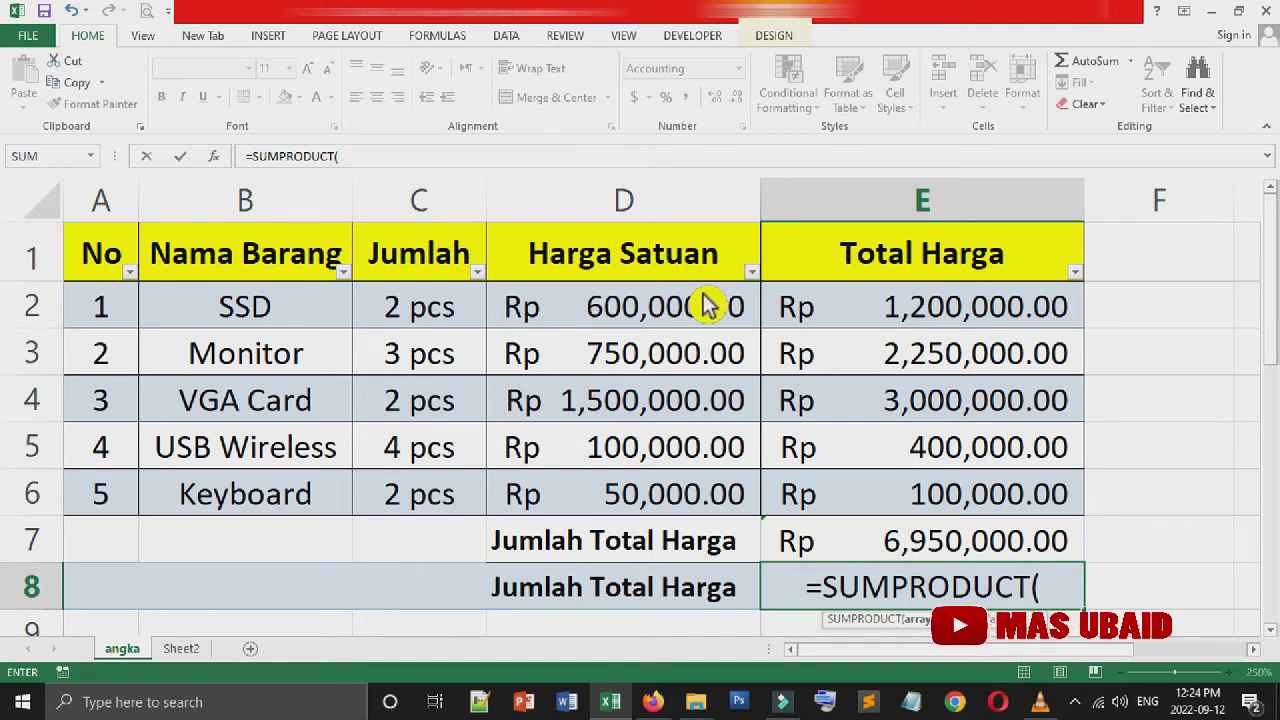
left_click_drag(697, 320, 715, 500)
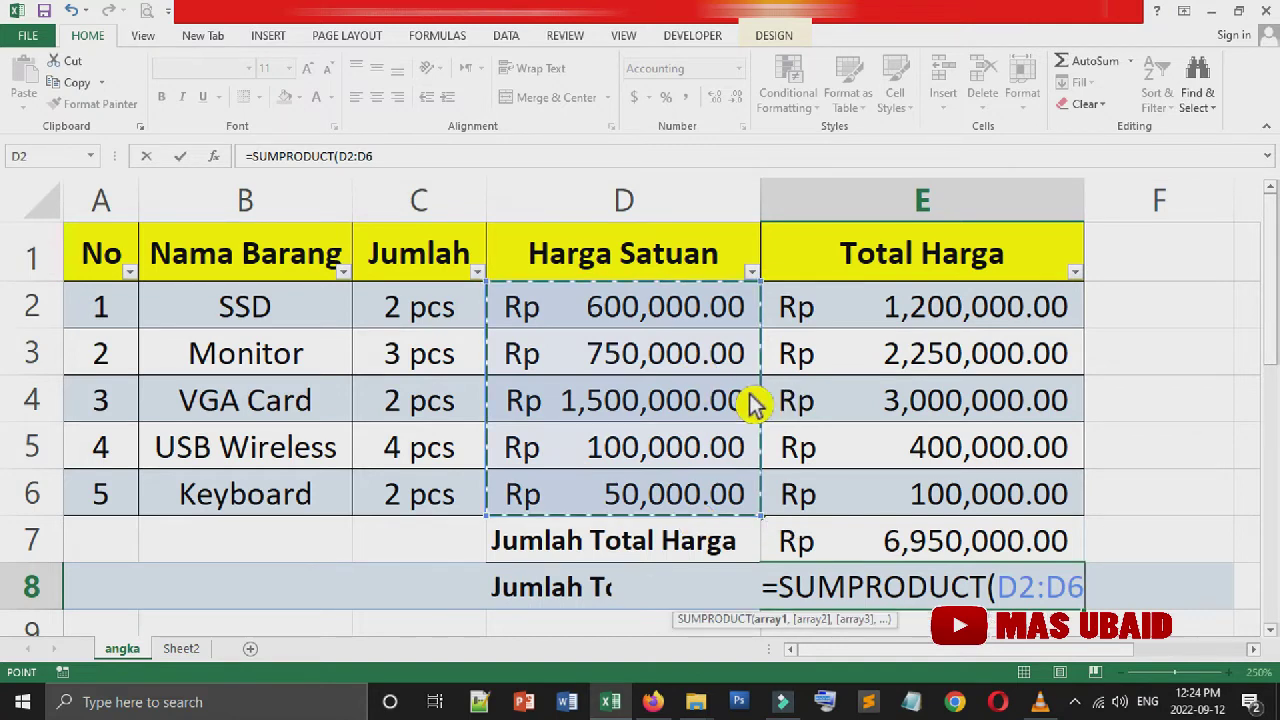
type("*")
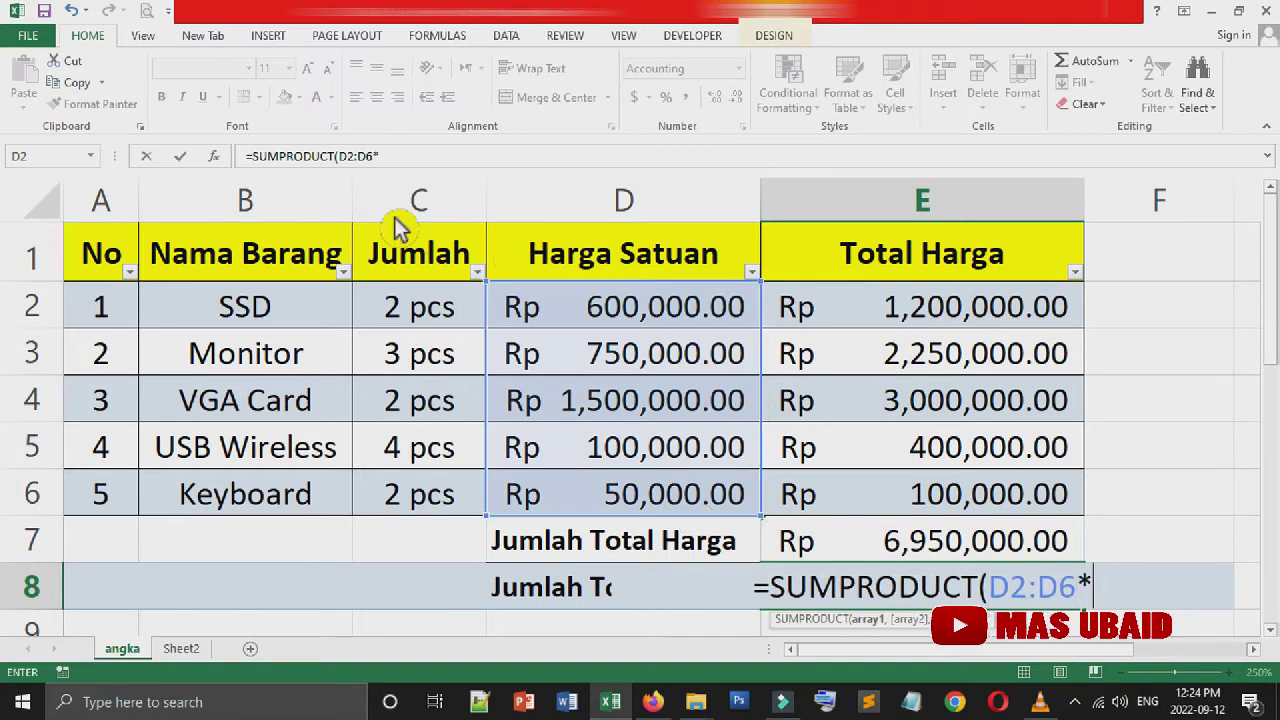
left_click_drag(440, 320, 445, 512)
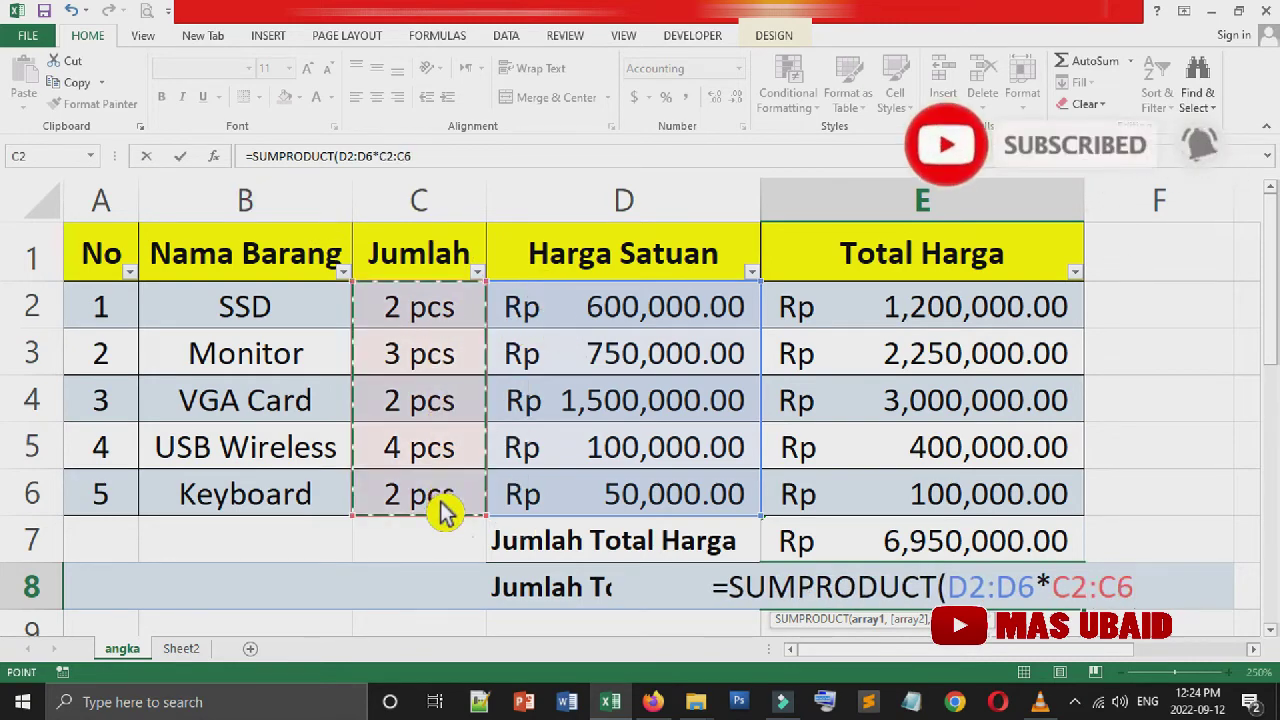
key("Return")
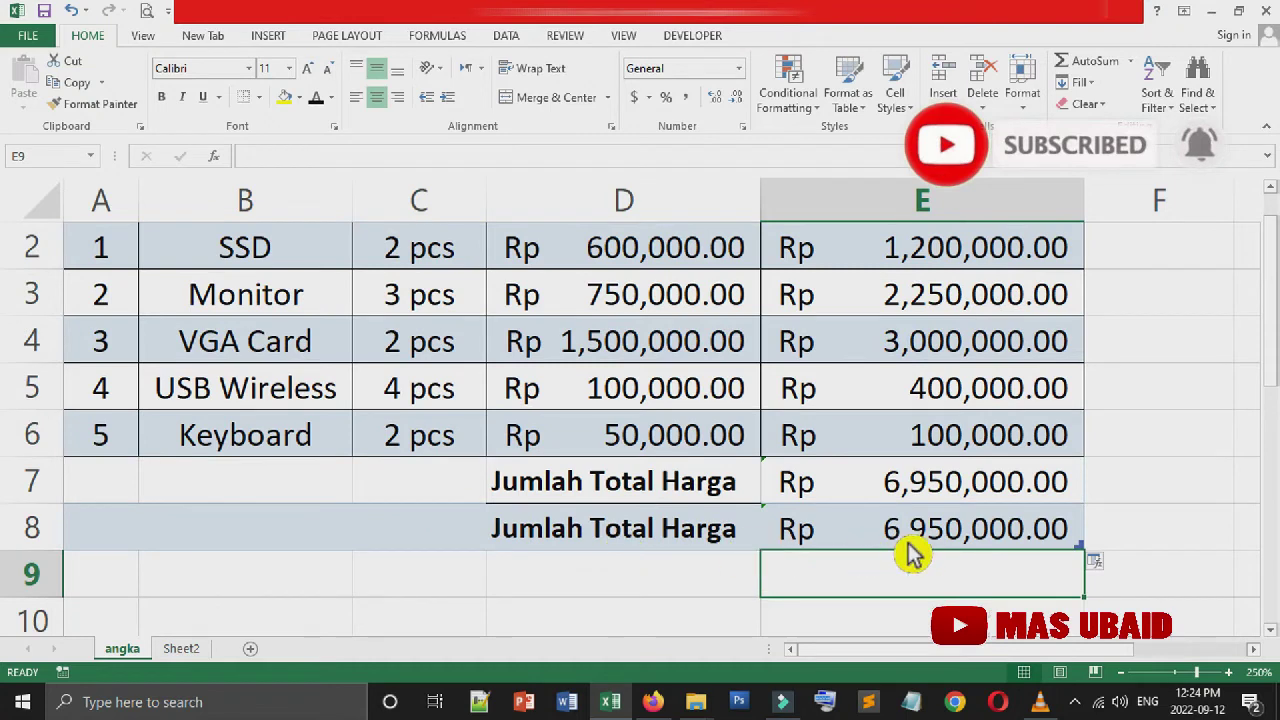
left_click(671, 502)
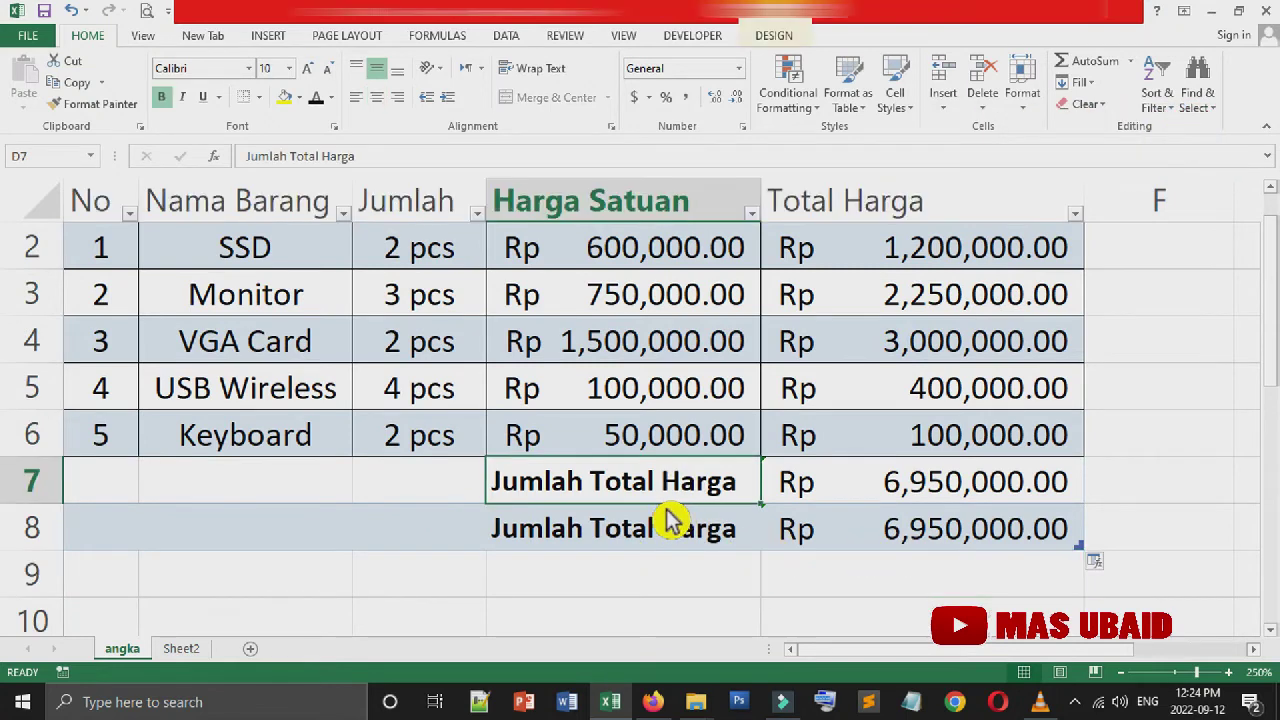
left_click(610, 550)
left_click(604, 510)
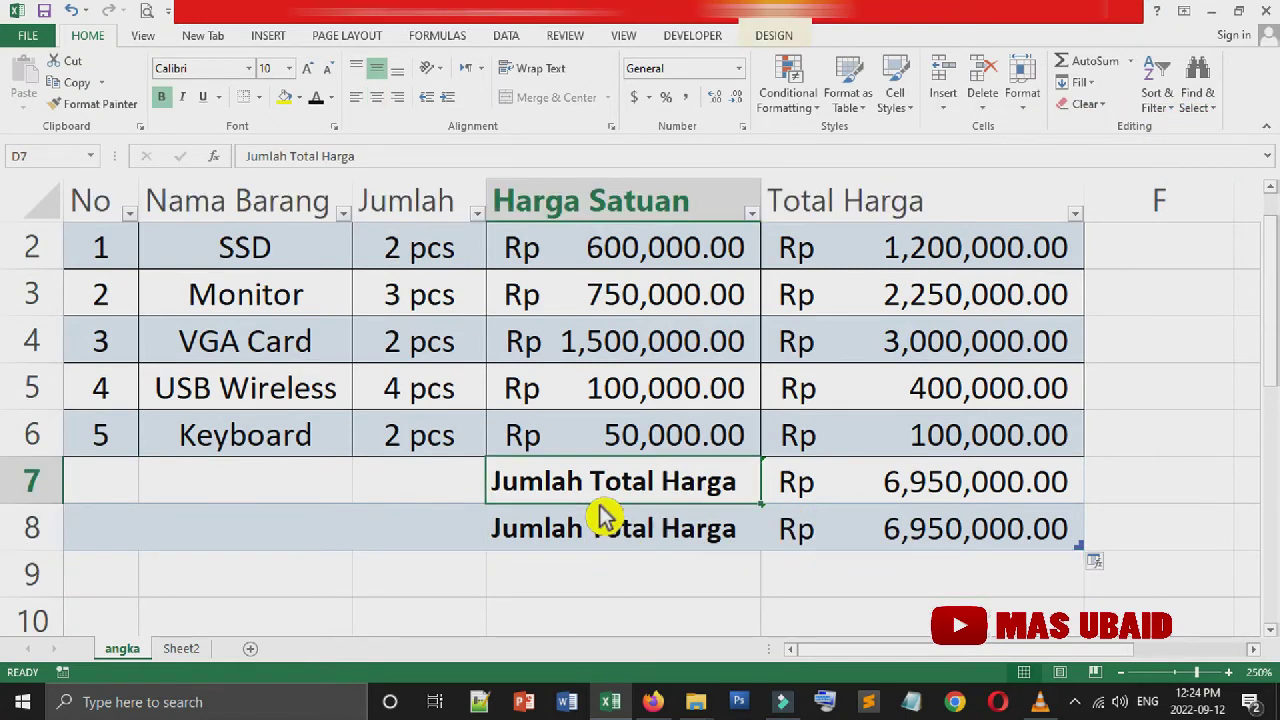
scroll(957, 506, "up", 1)
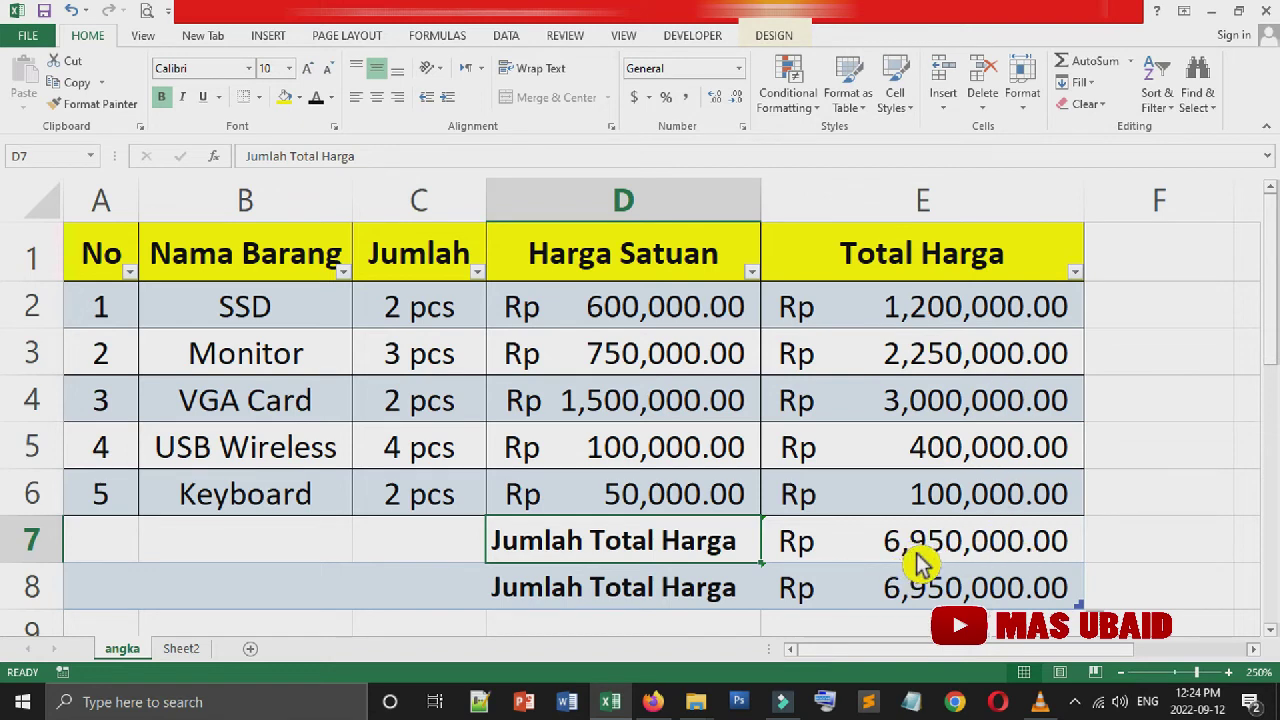
left_click(584, 600)
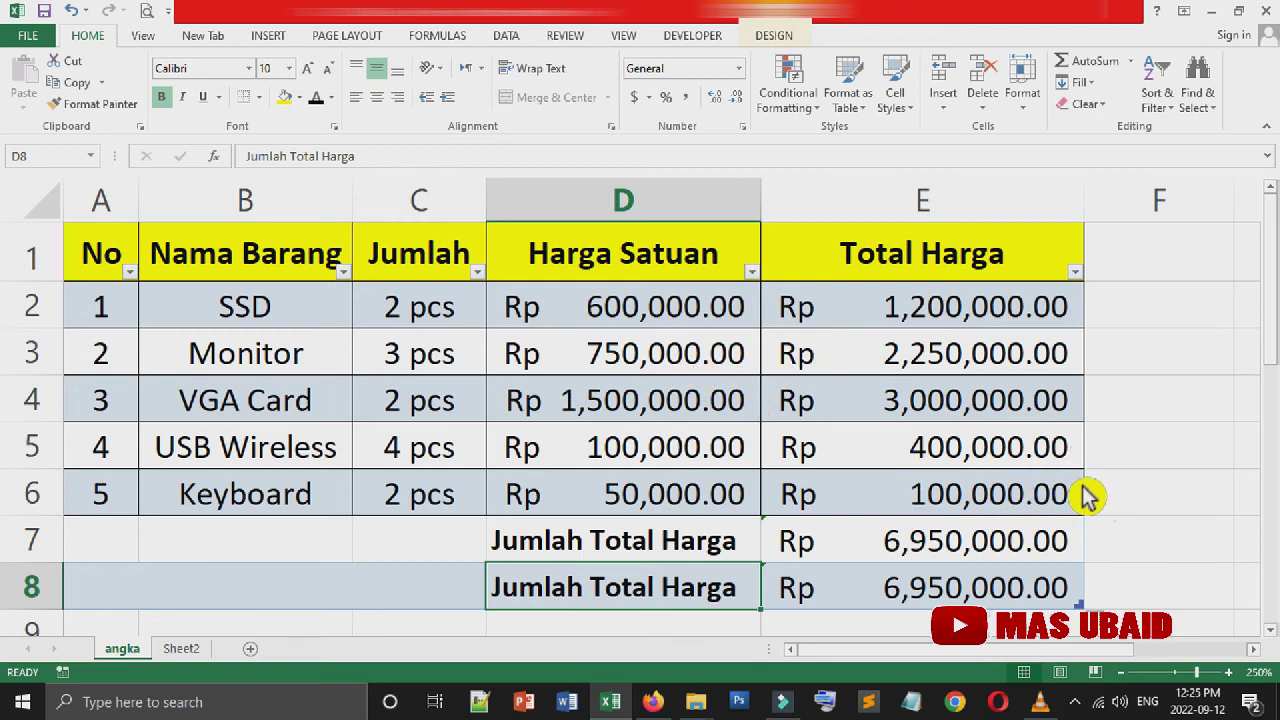
Step: Bring the VLC media player window to the front from the taskbar
left_click(1064, 704)
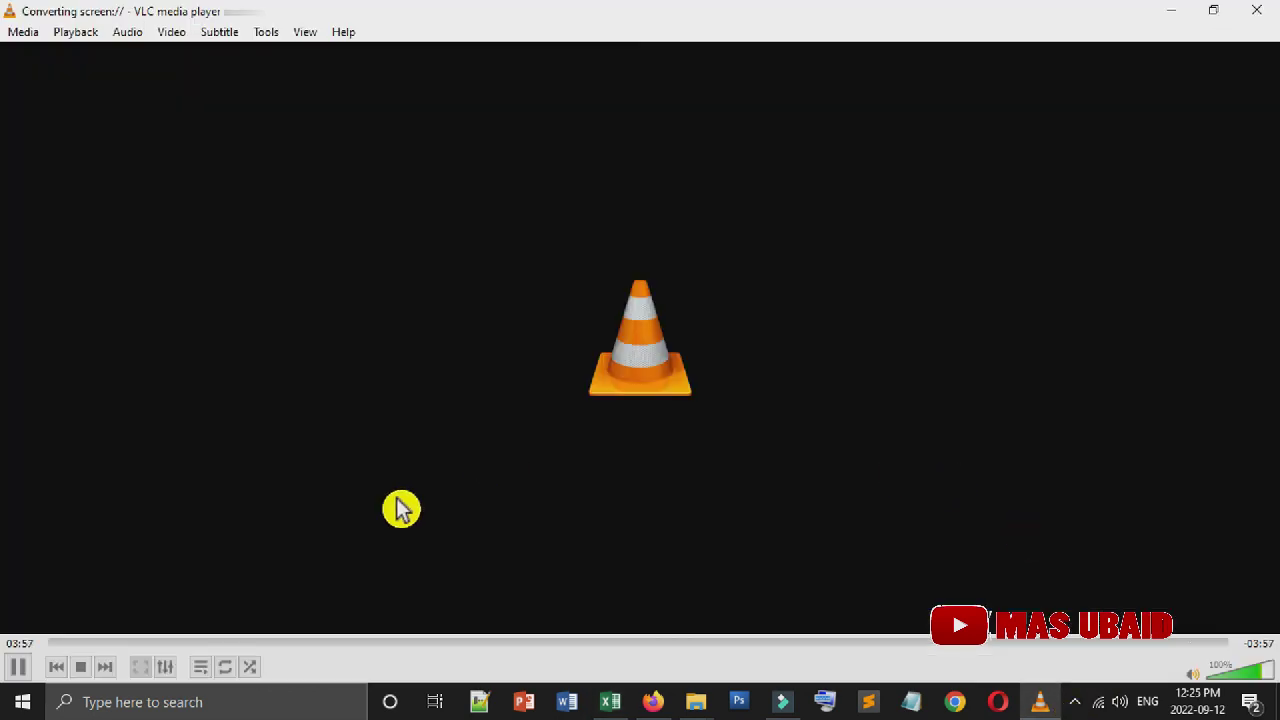